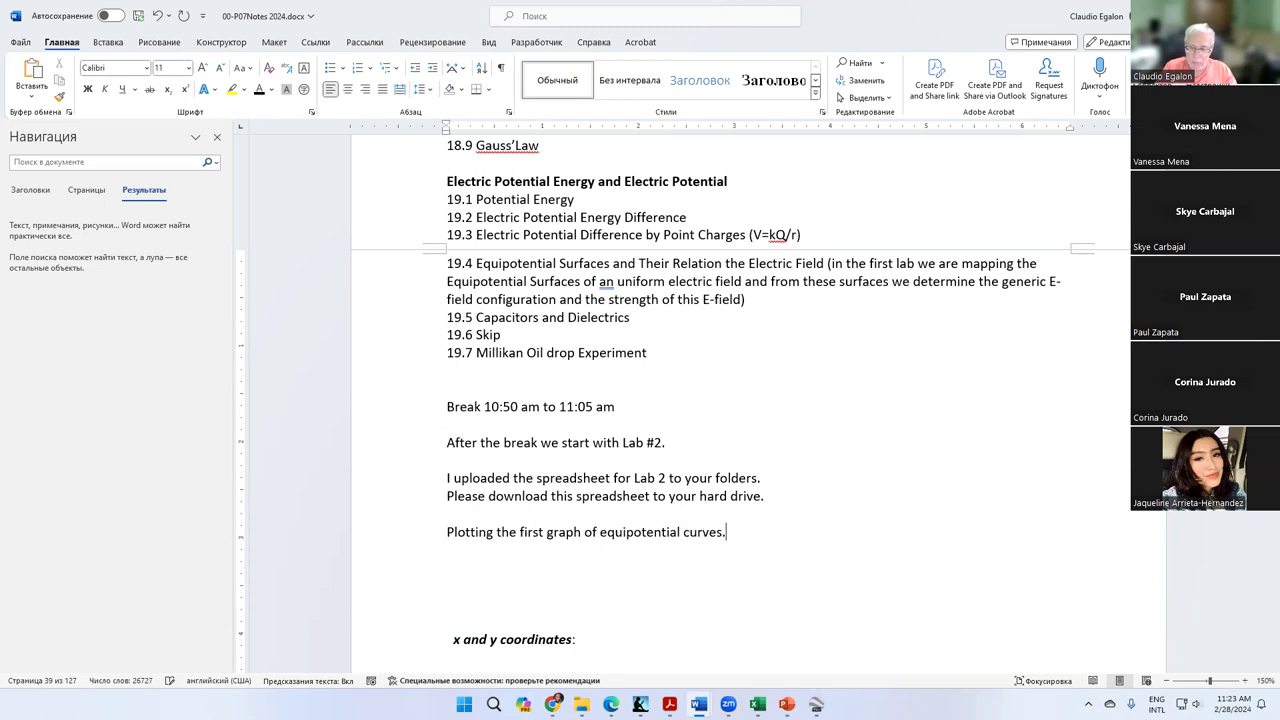
Change the word "Plotting" to "Plot" in the notes line about the first graph of equipotential curves.
key("Return")
double_click(470, 532)
type("Plot")
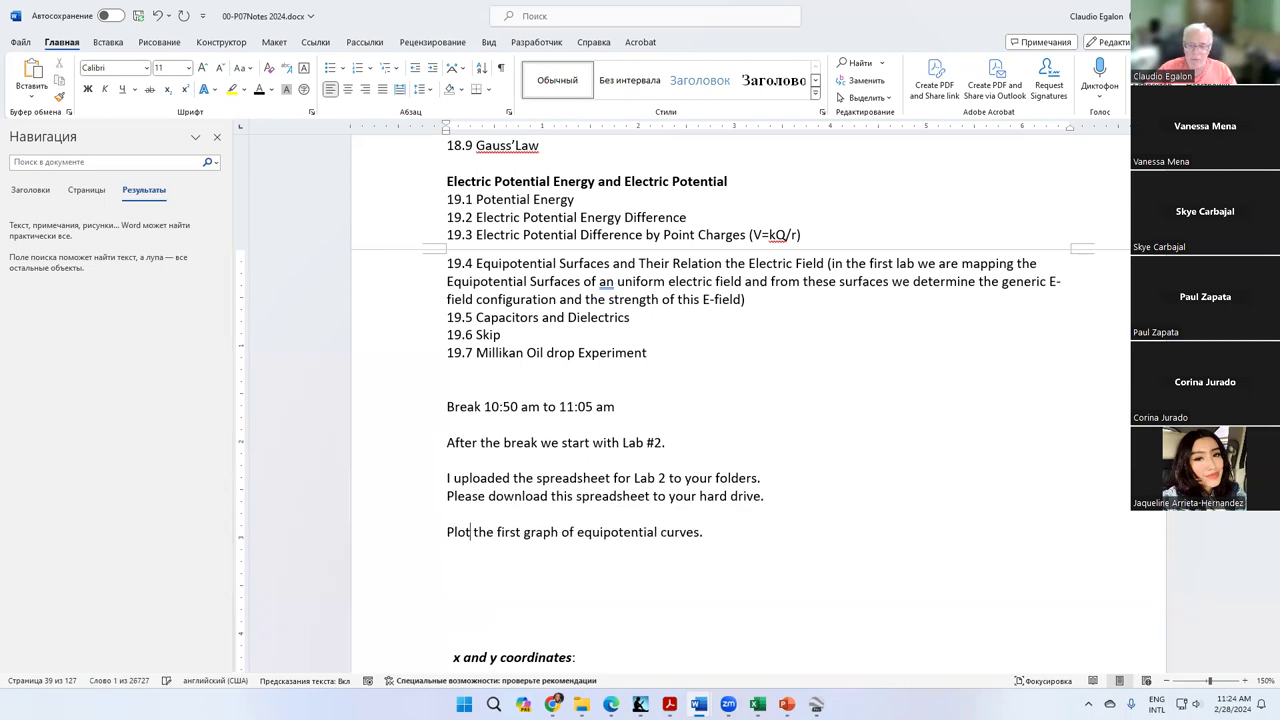
Switch to the Excel workbook P07L02G08 - Copy and insert a scatter chart of the 0.5 Volt x and y data in H9:I14.
left_click(757, 704)
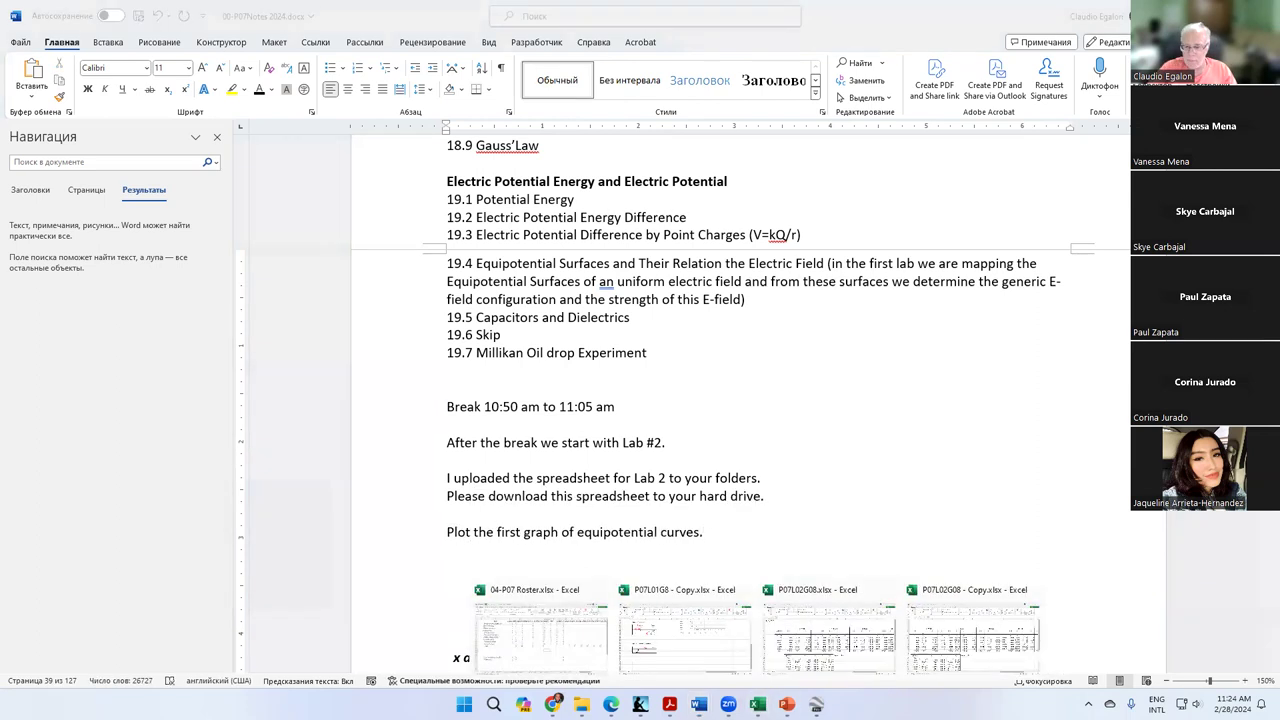
left_click(975, 650)
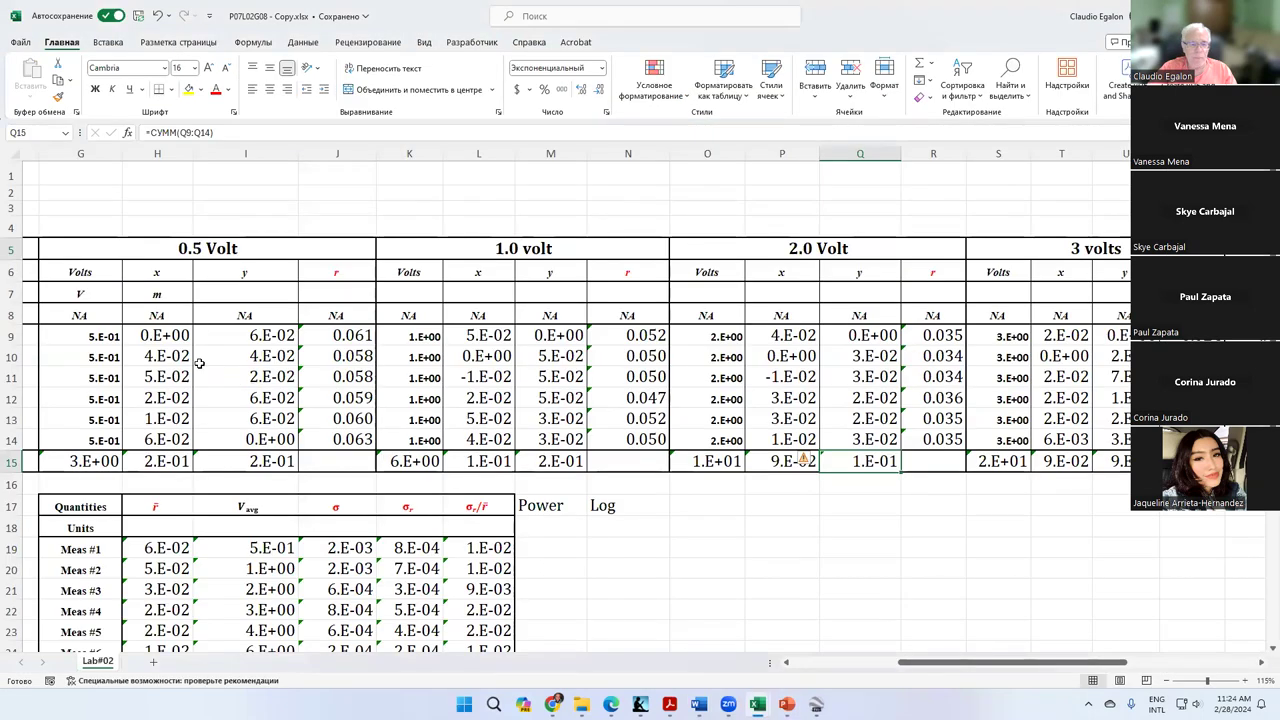
left_click_drag(160, 338, 229, 440)
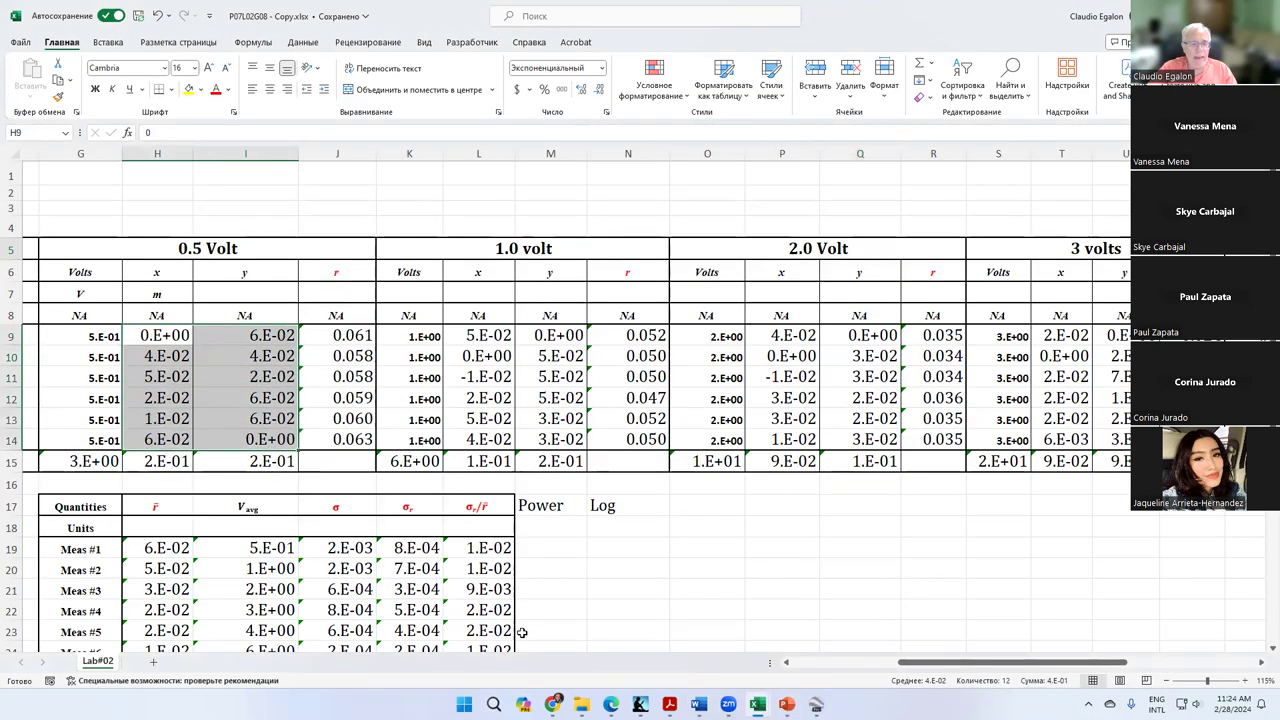
left_click(108, 43)
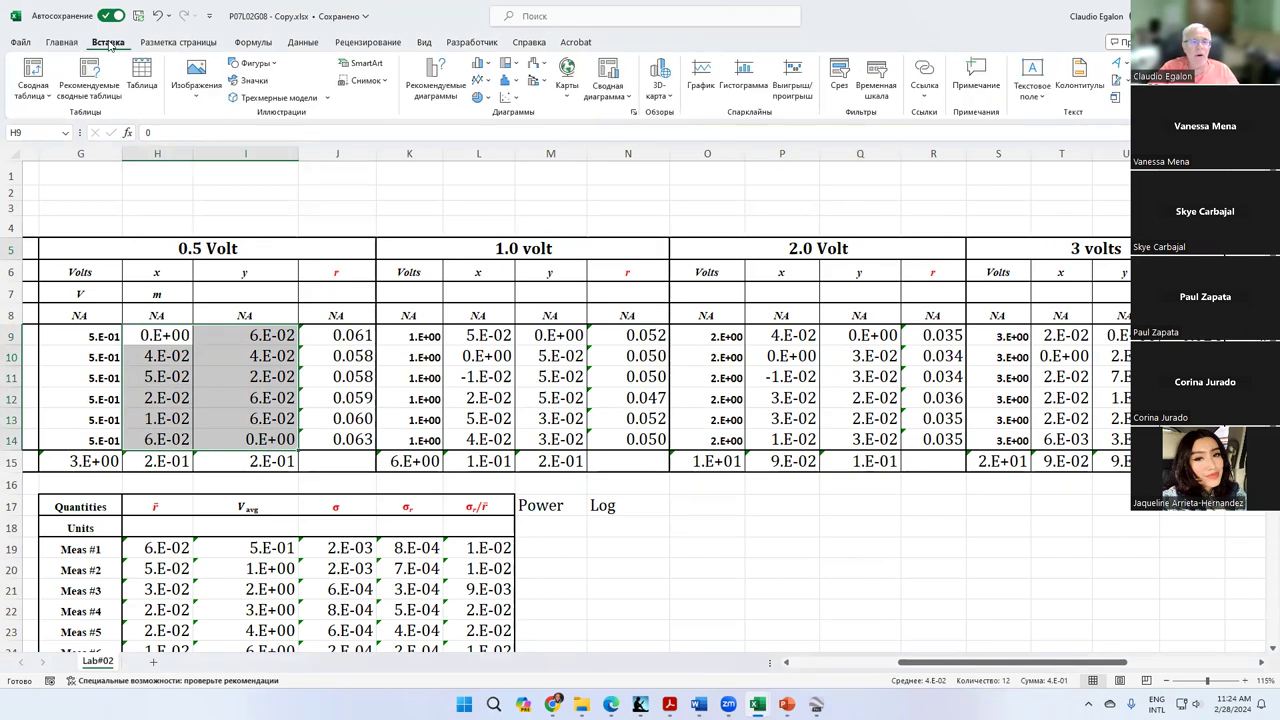
left_click(508, 97)
left_click(517, 145)
Move the scatter chart into the empty area beside the Quantities table and enlarge its height.
left_click_drag(726, 307, 938, 438)
scroll(897, 360, "down", 3)
scroll(897, 360, "down", 1)
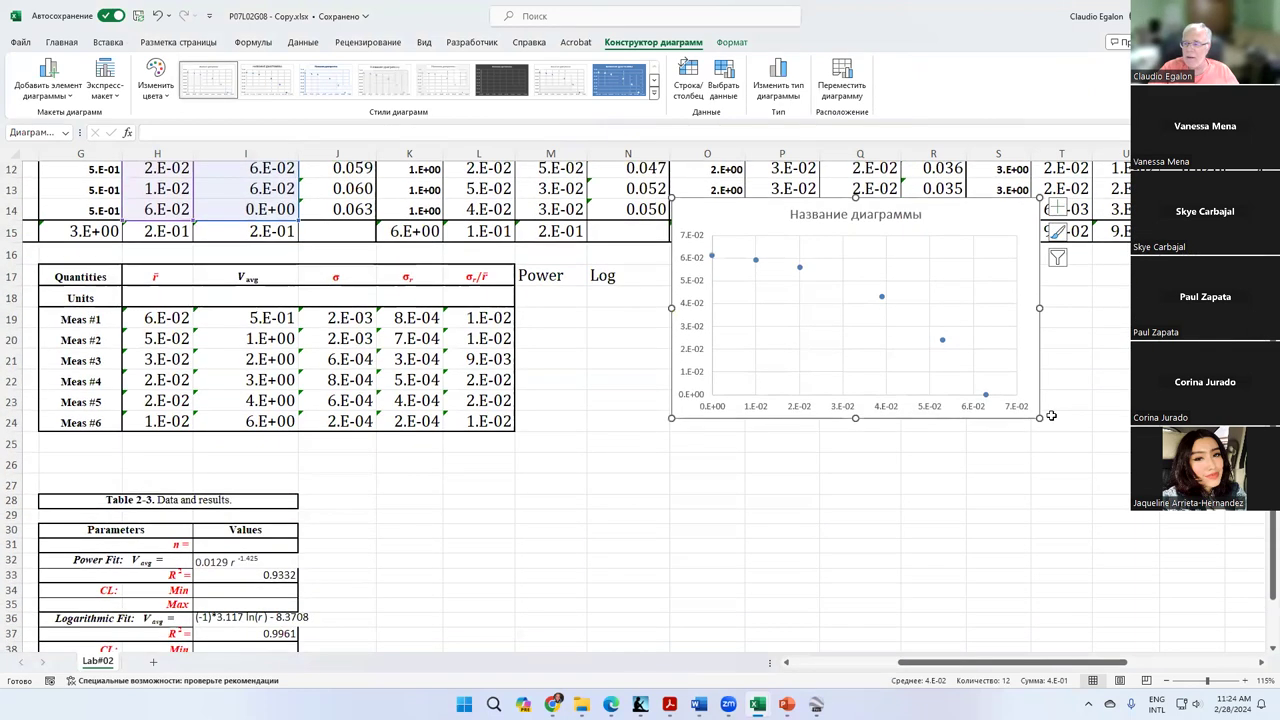
left_click_drag(1039, 418, 1037, 504)
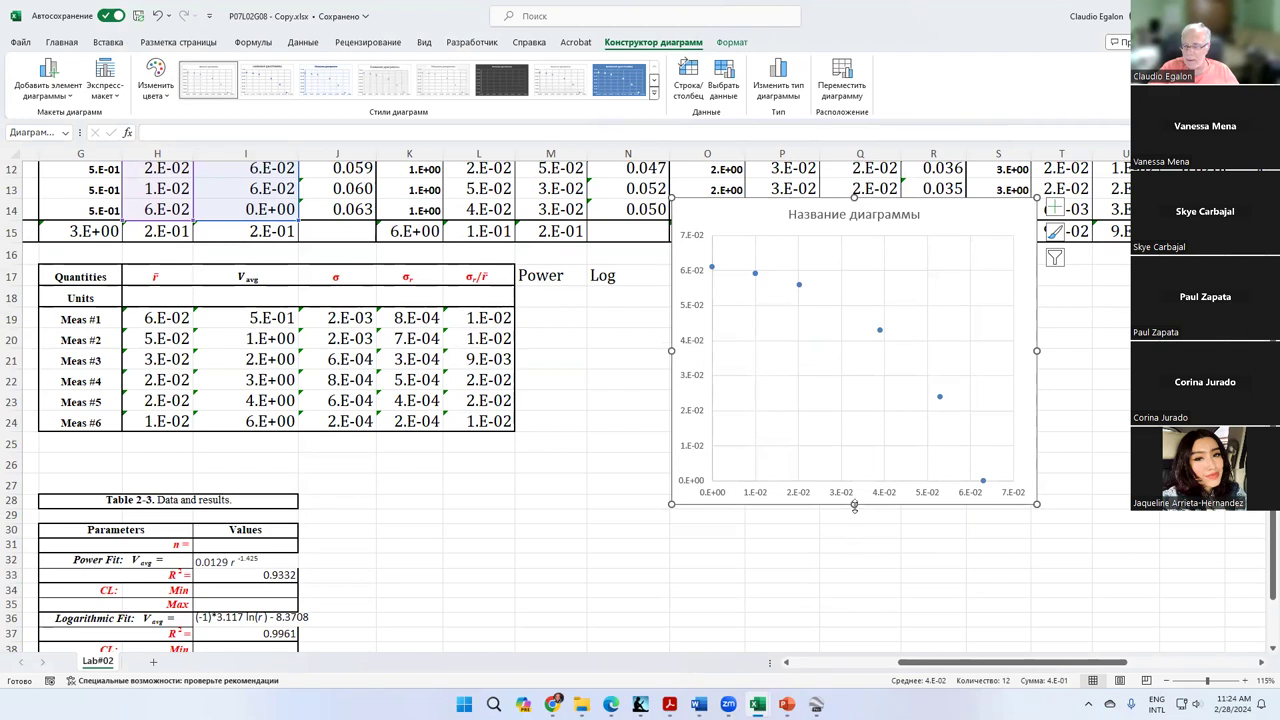
left_click_drag(854, 508, 857, 560)
left_click_drag(880, 220, 970, 278)
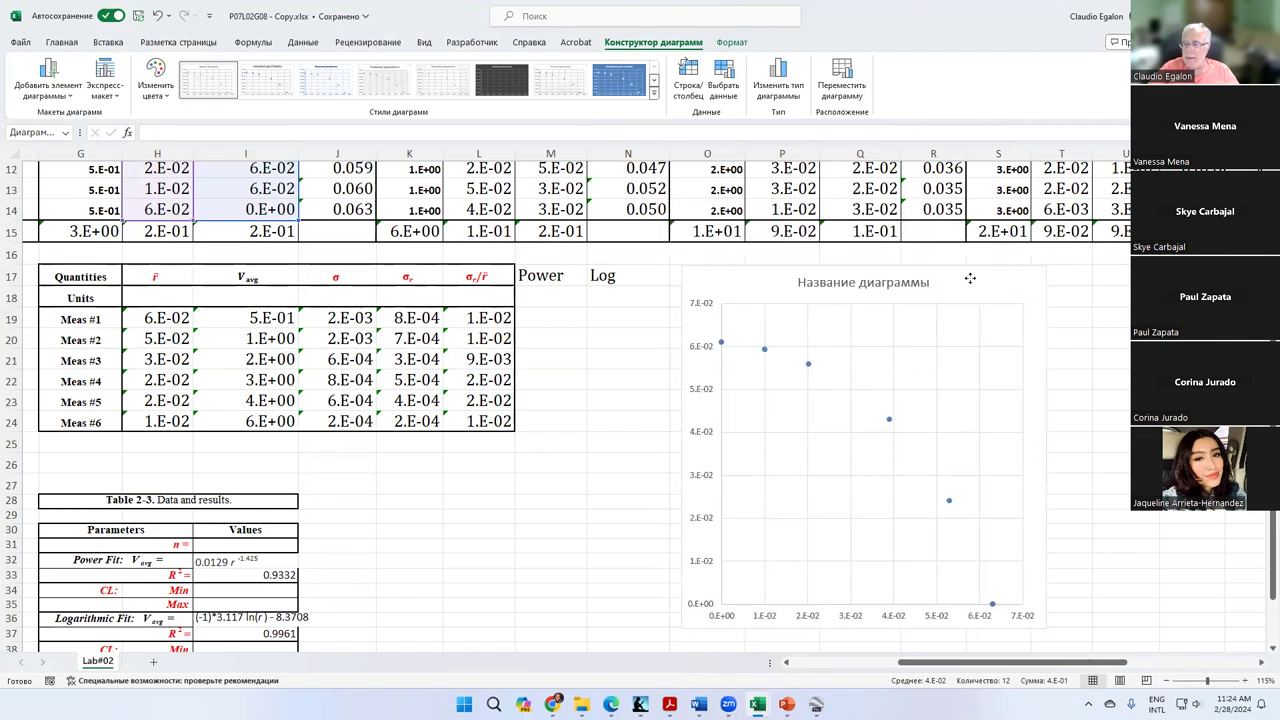
Add a new data series named "1.0 Volt" to the scatter chart.
left_click(765, 351)
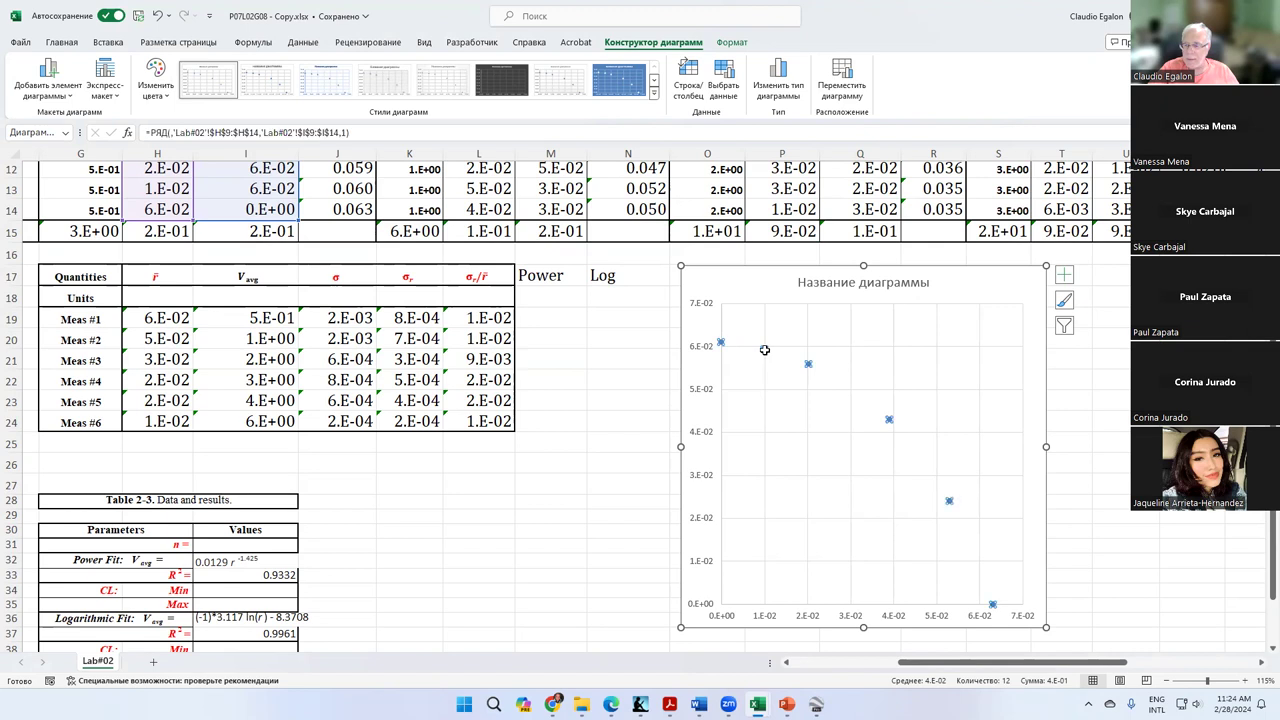
right_click(764, 350)
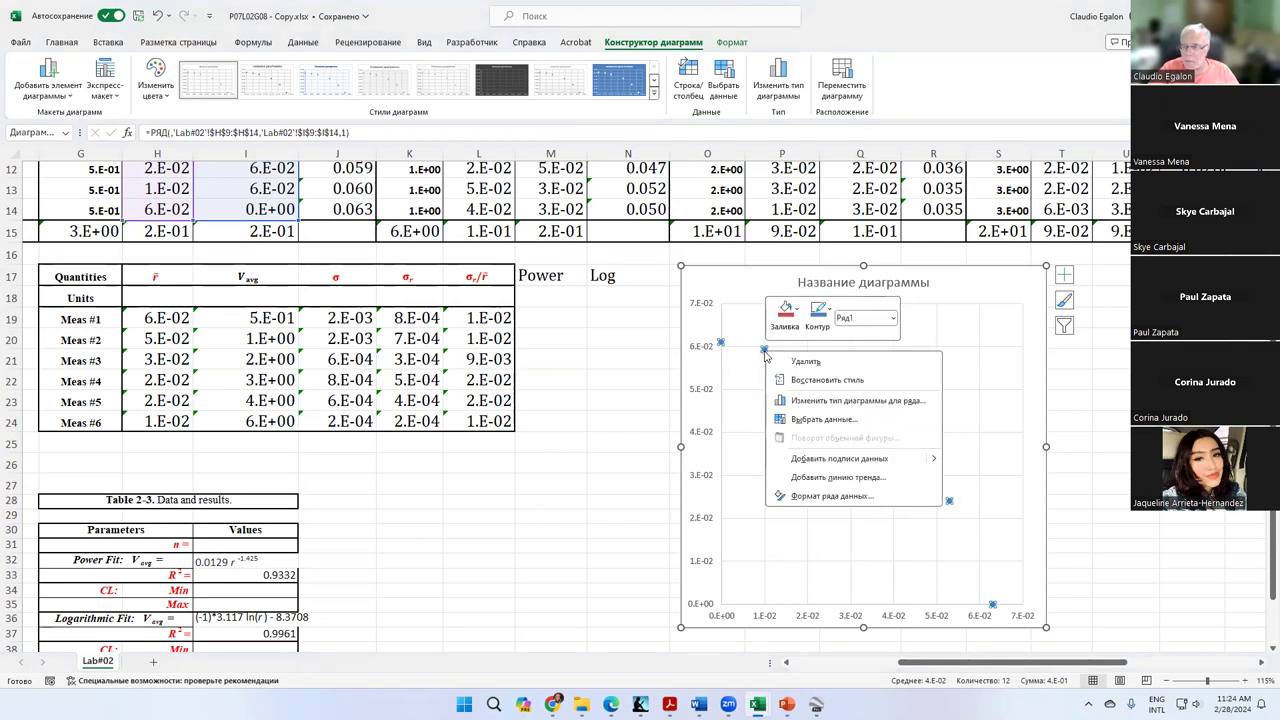
left_click(808, 420)
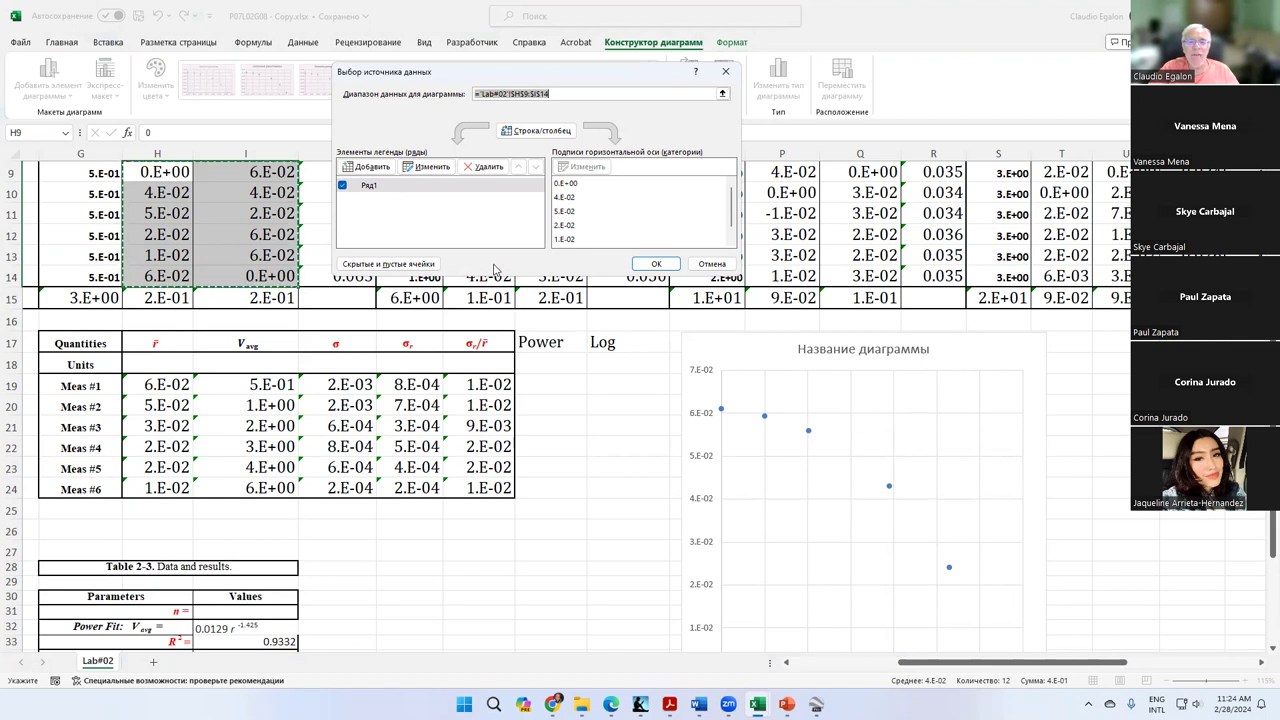
left_click(365, 170)
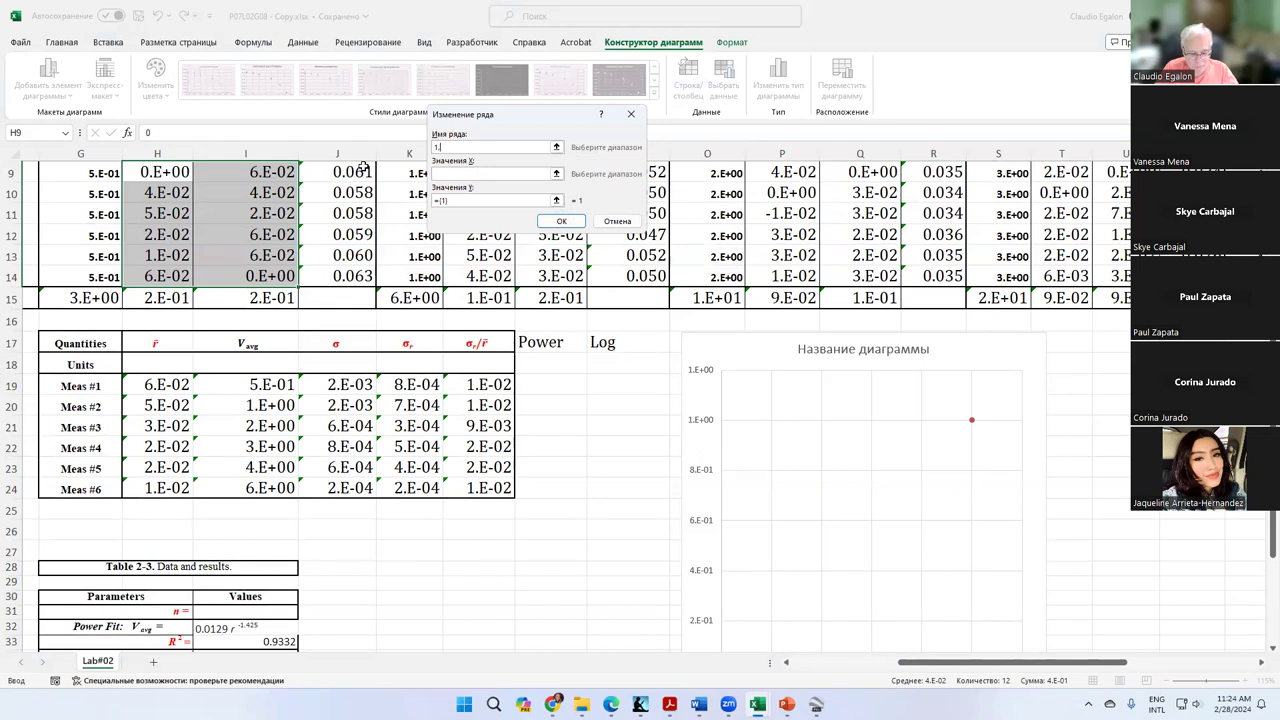
scroll(527, 272, "up", 3)
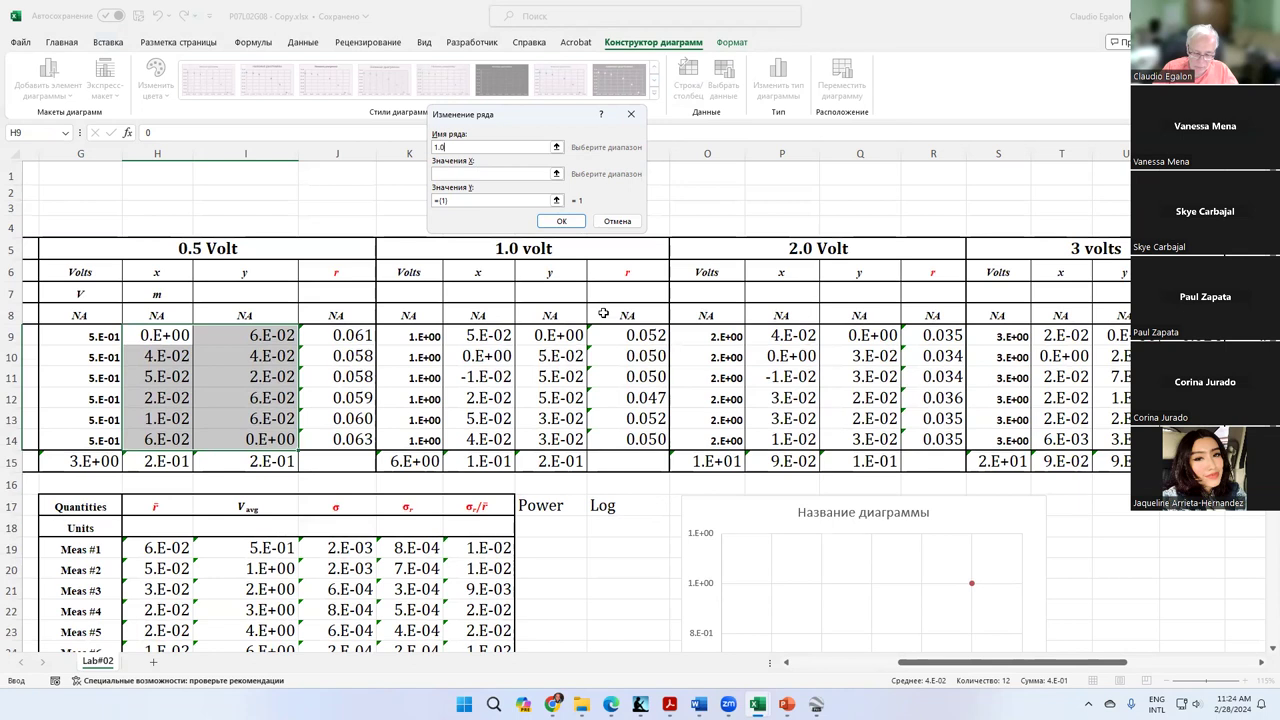
type("lt")
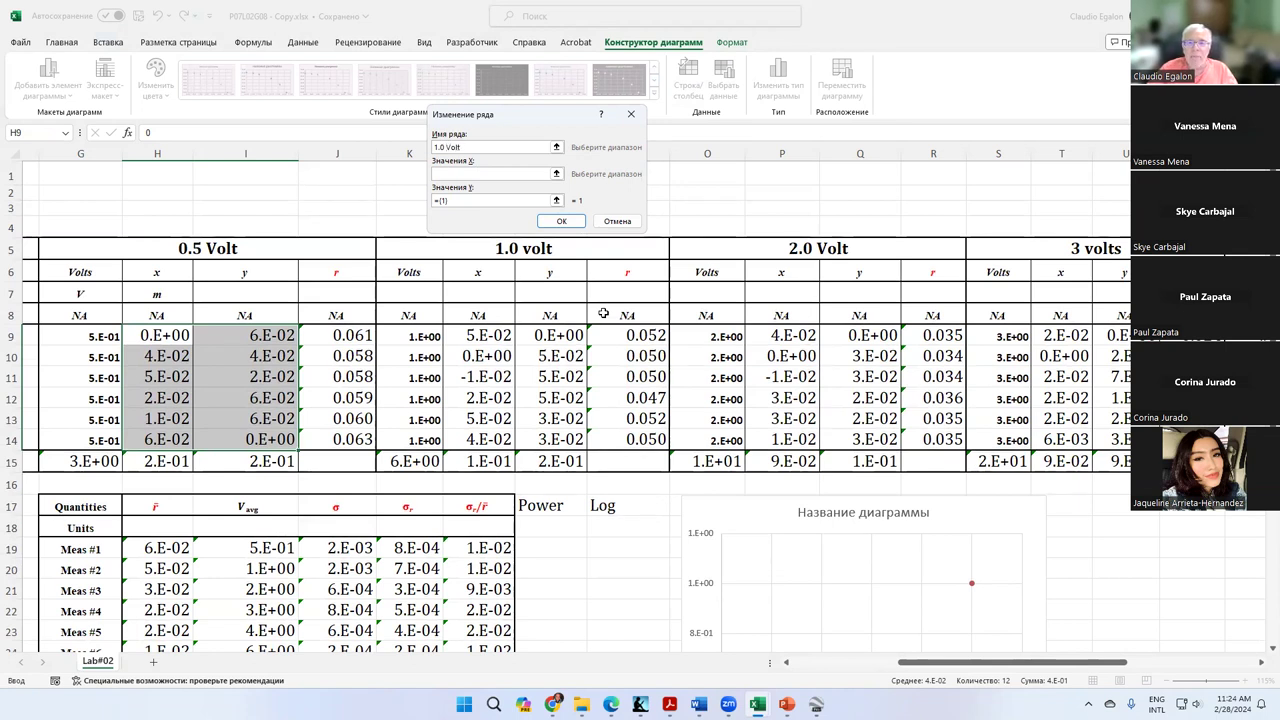
Set the 1.0 Volt series' X values to L9:L14 and Y values to M9:M14, and apply the data source.
left_click(545, 173)
left_click_drag(500, 335, 495, 440)
left_click(456, 201)
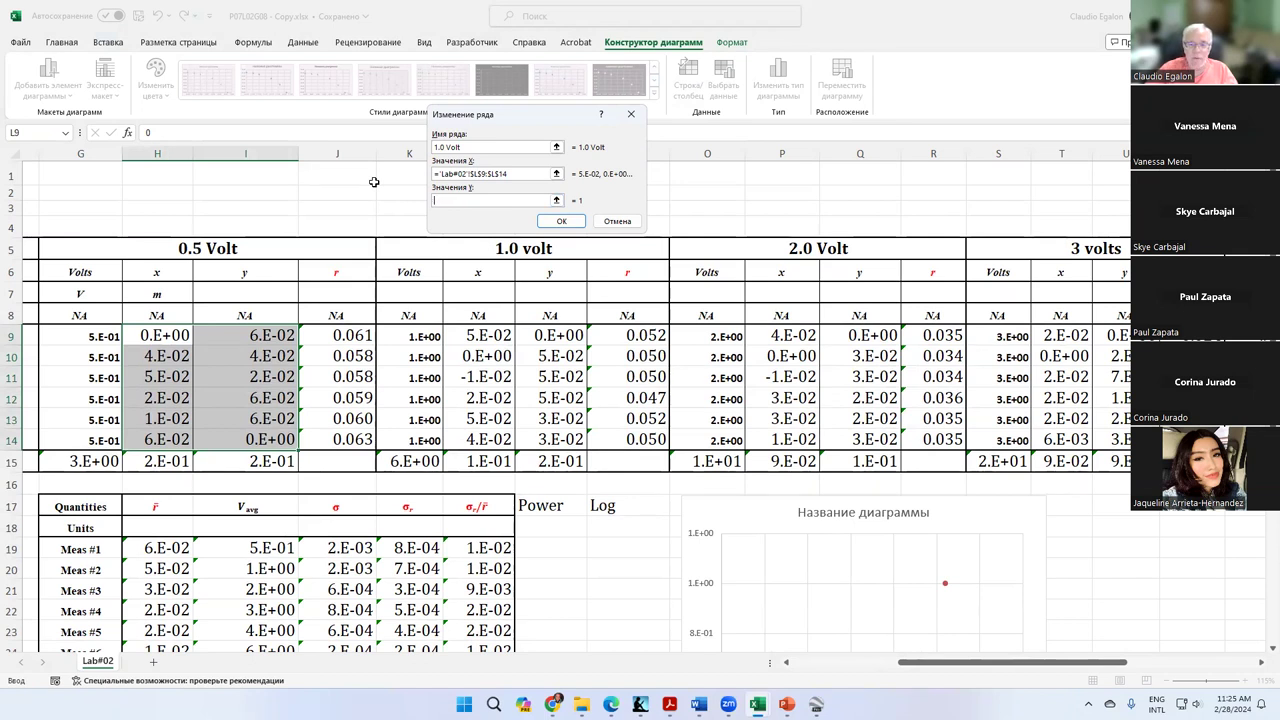
left_click_drag(560, 330, 560, 440)
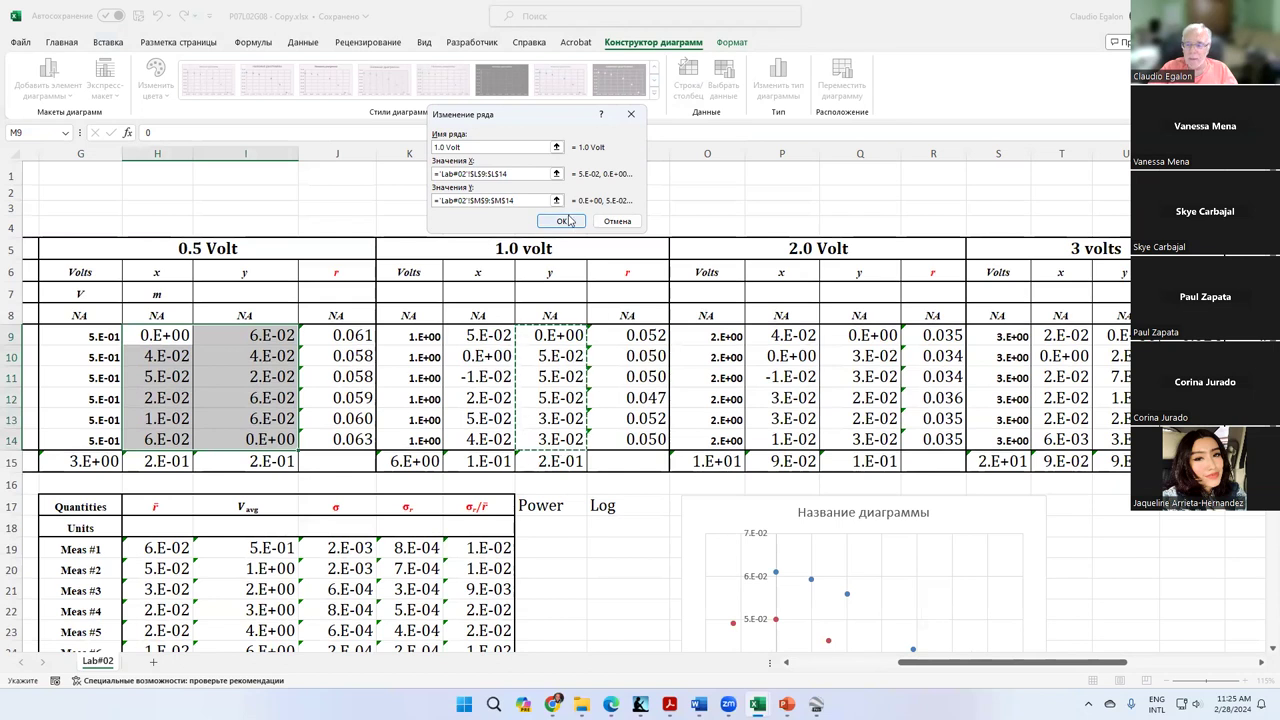
left_click(568, 223)
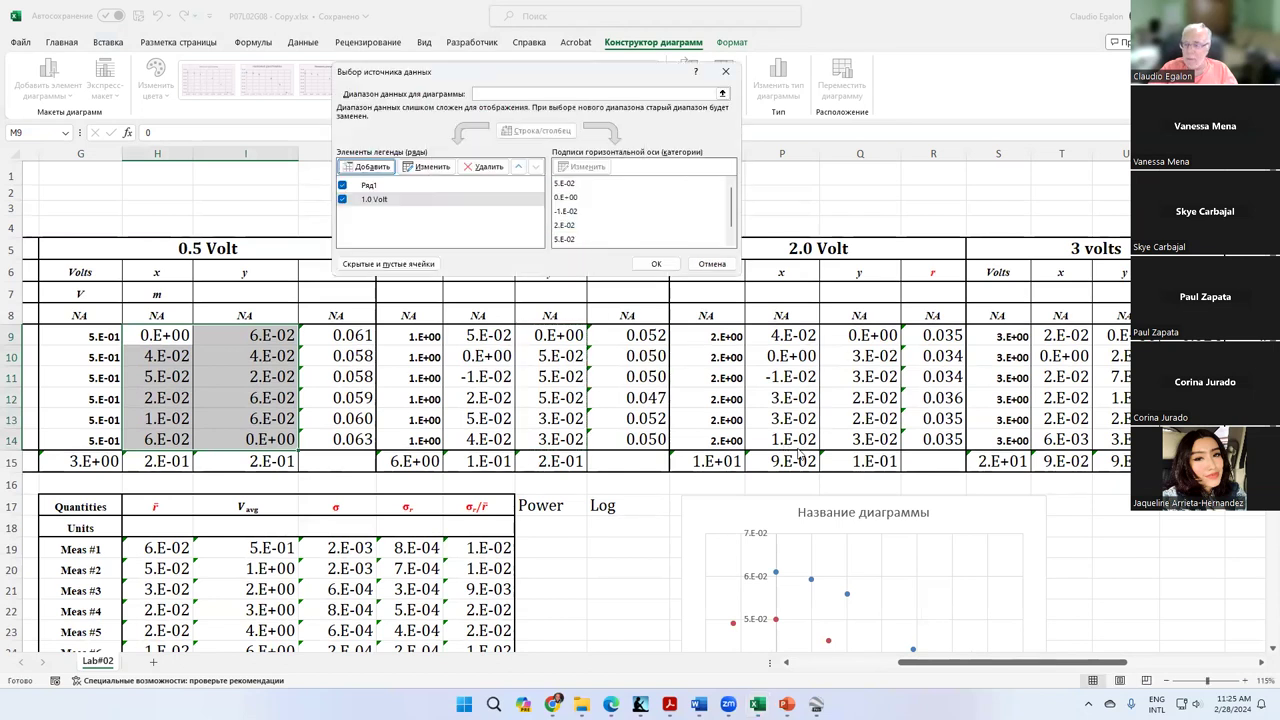
left_click(656, 263)
Rename the chart's first data series "0.5 Volts".
scroll(953, 488, "down", 3)
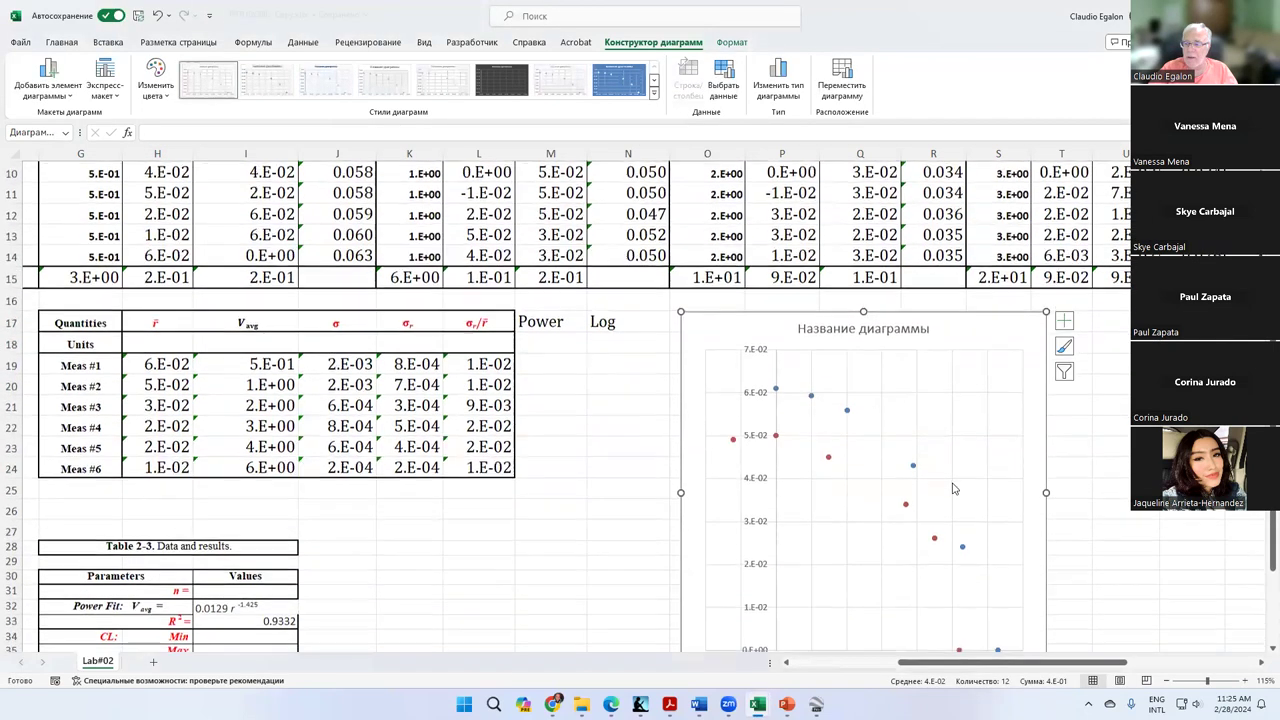
scroll(953, 488, "down", 1)
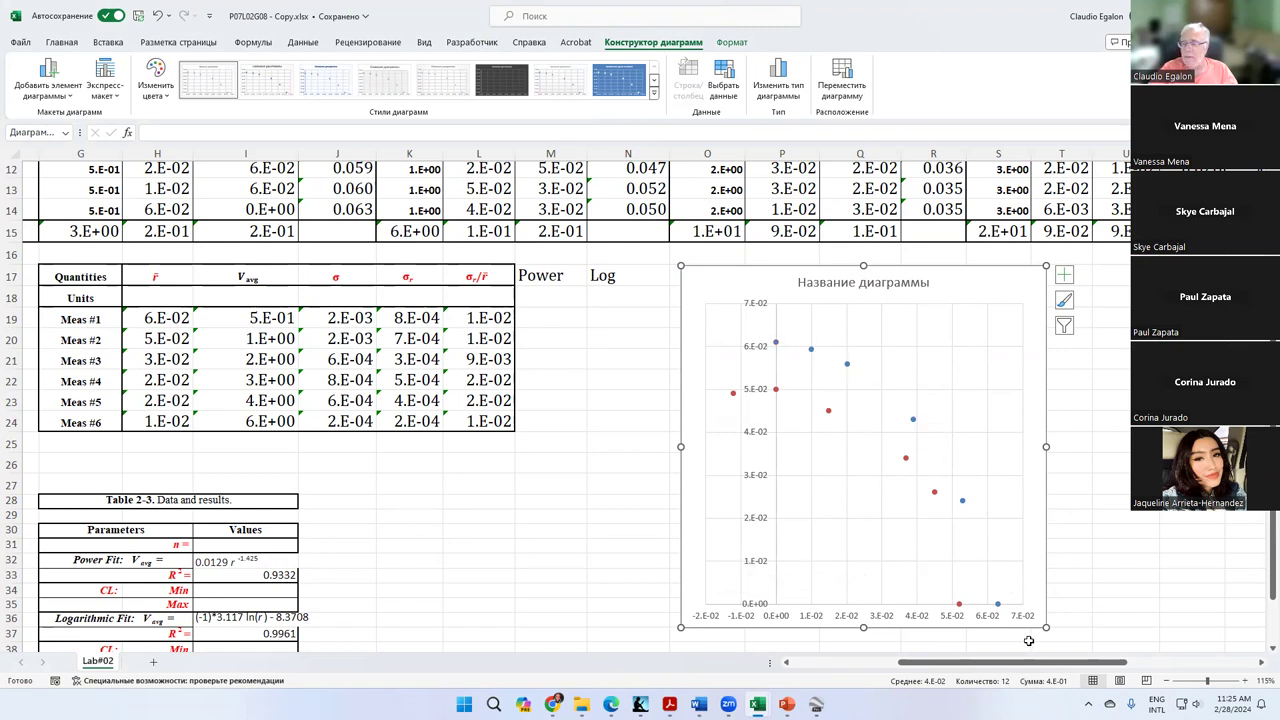
left_click(907, 459)
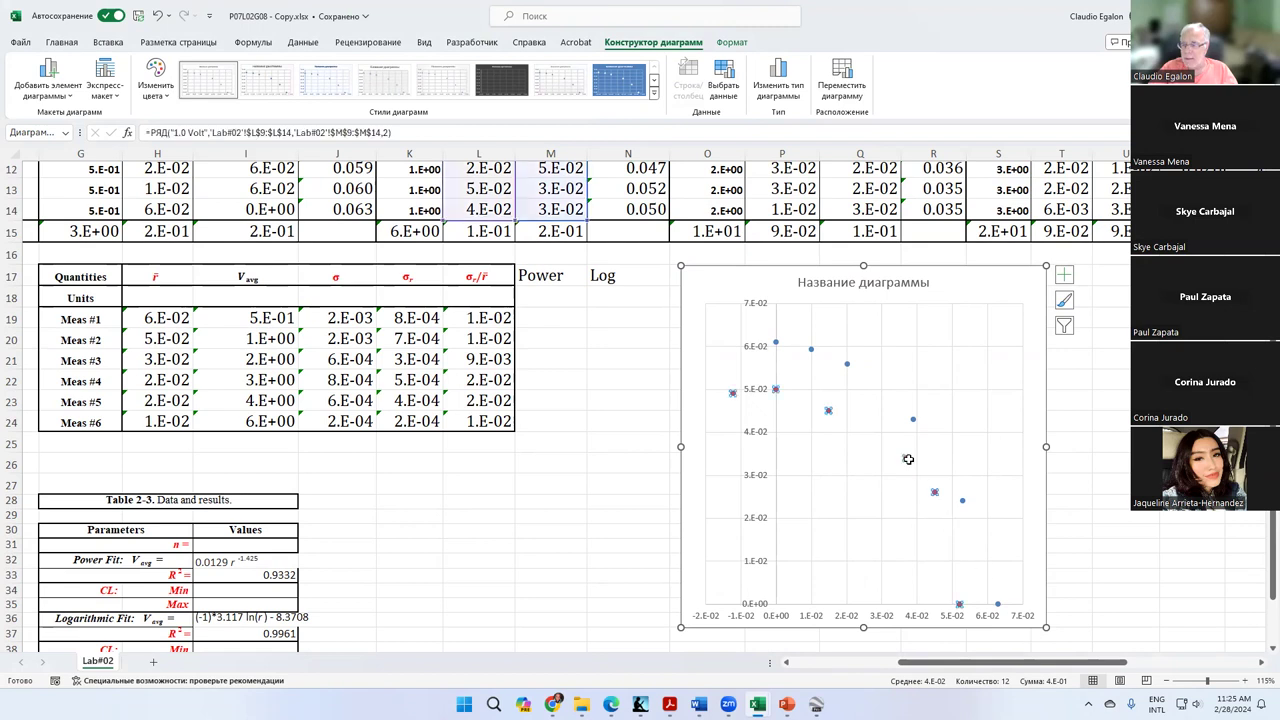
right_click(908, 462)
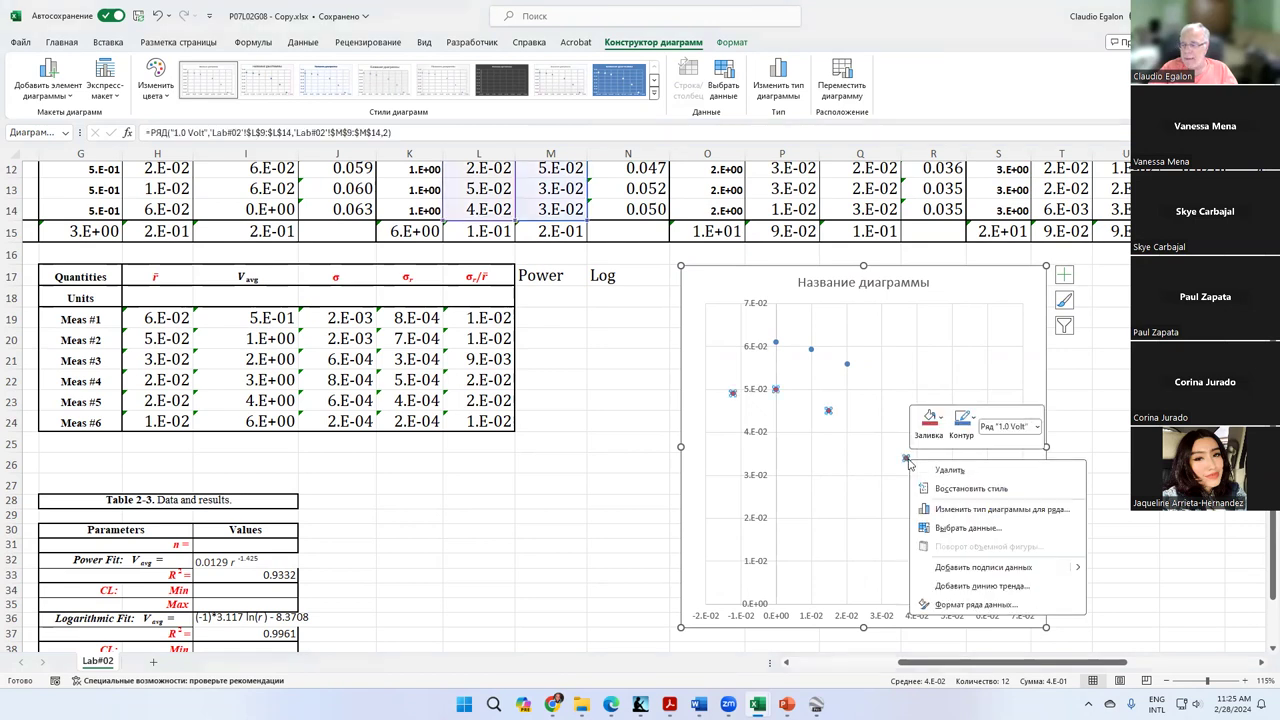
left_click(966, 530)
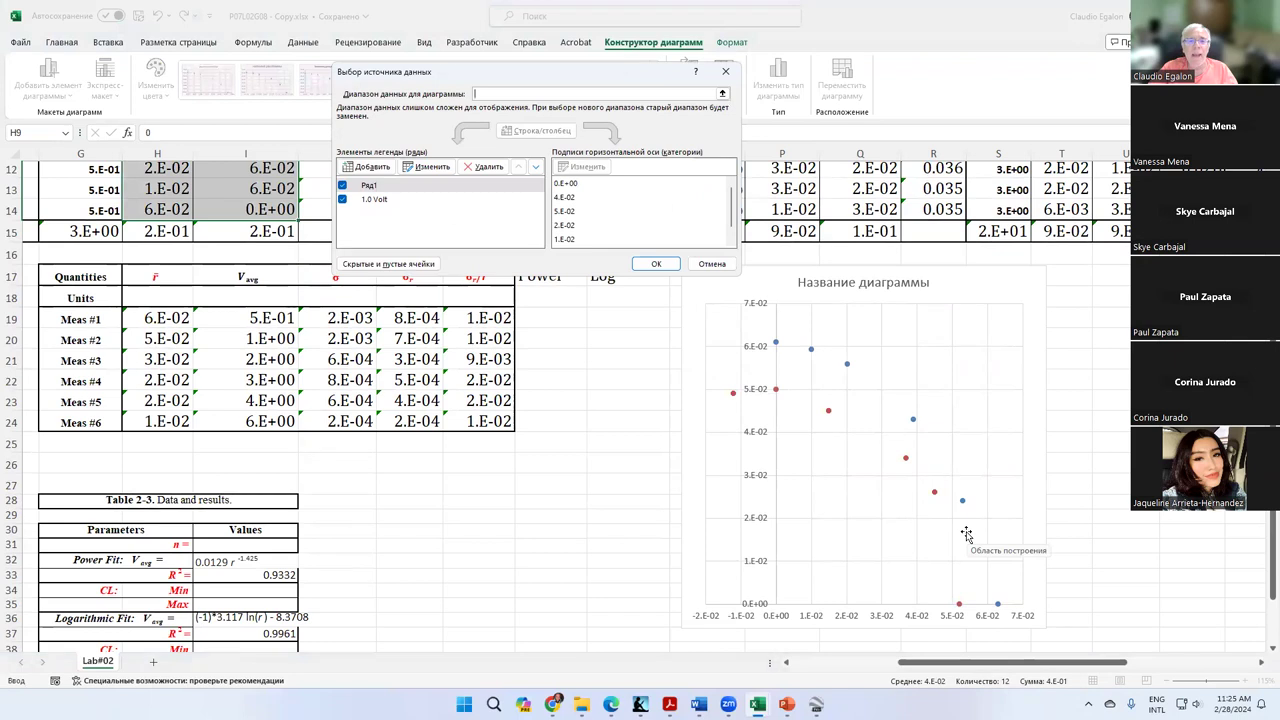
left_click(370, 188)
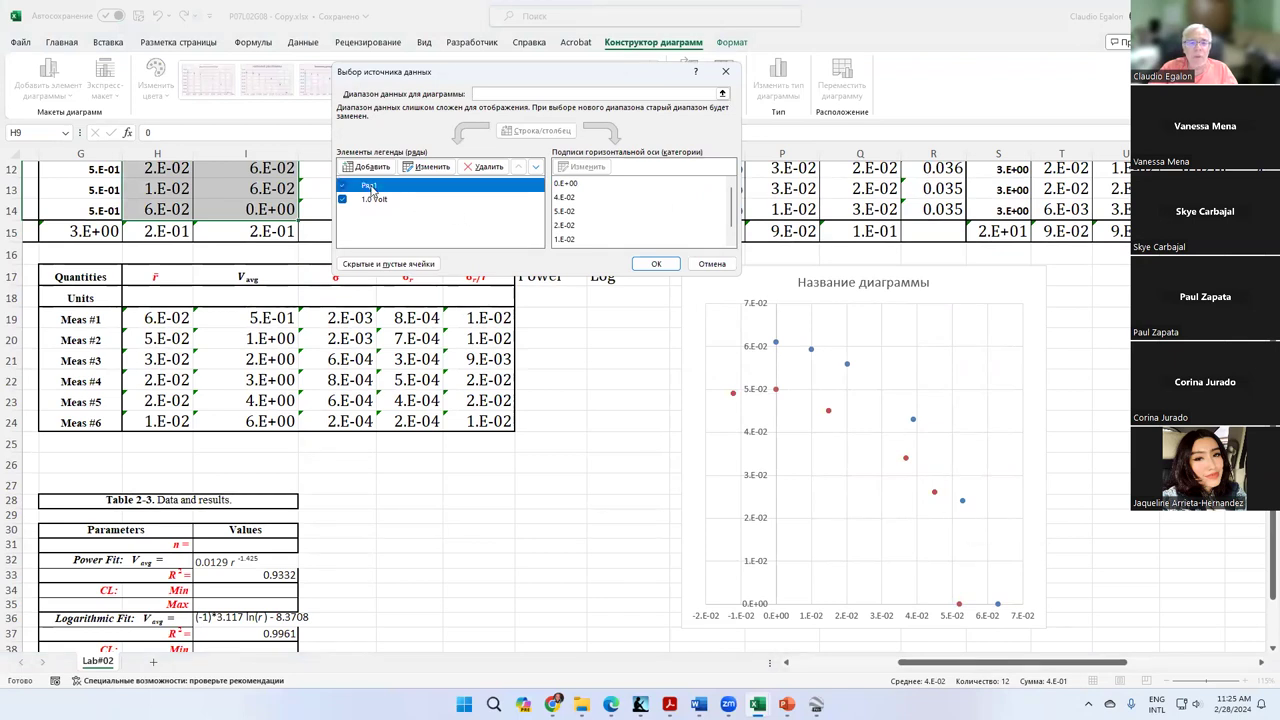
left_click(428, 170)
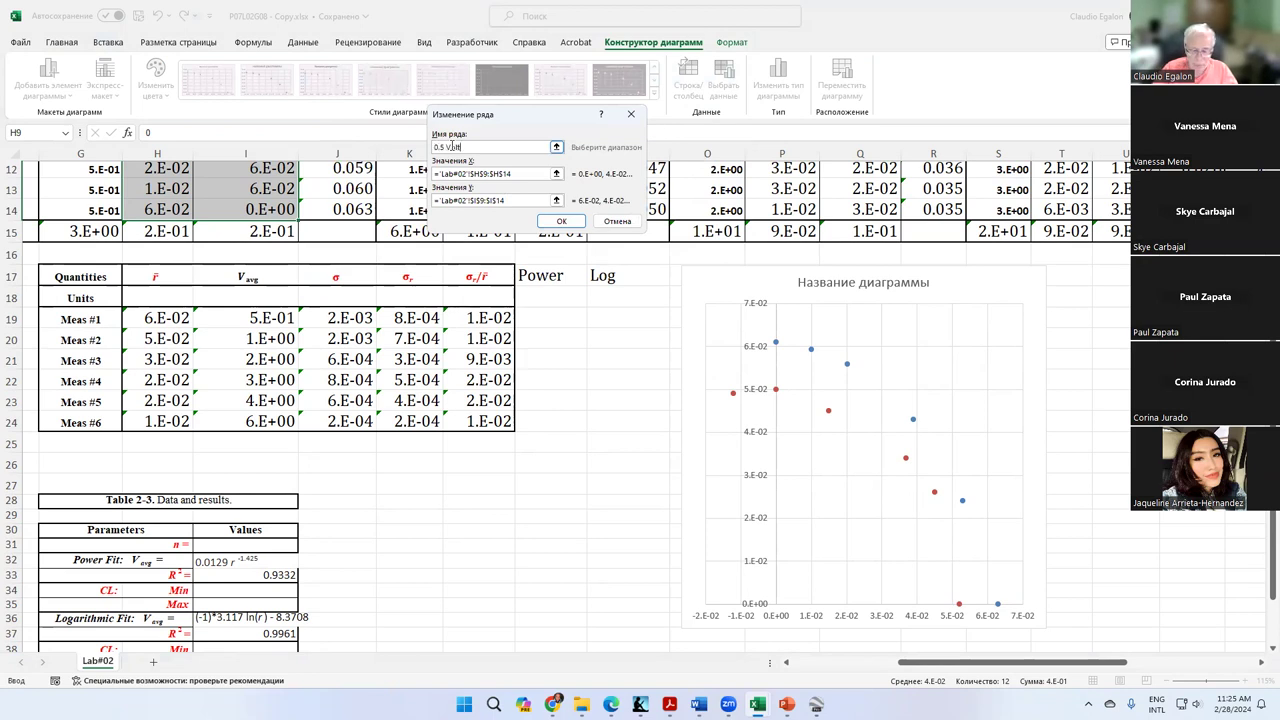
type("0.5 Volts")
key("Return")
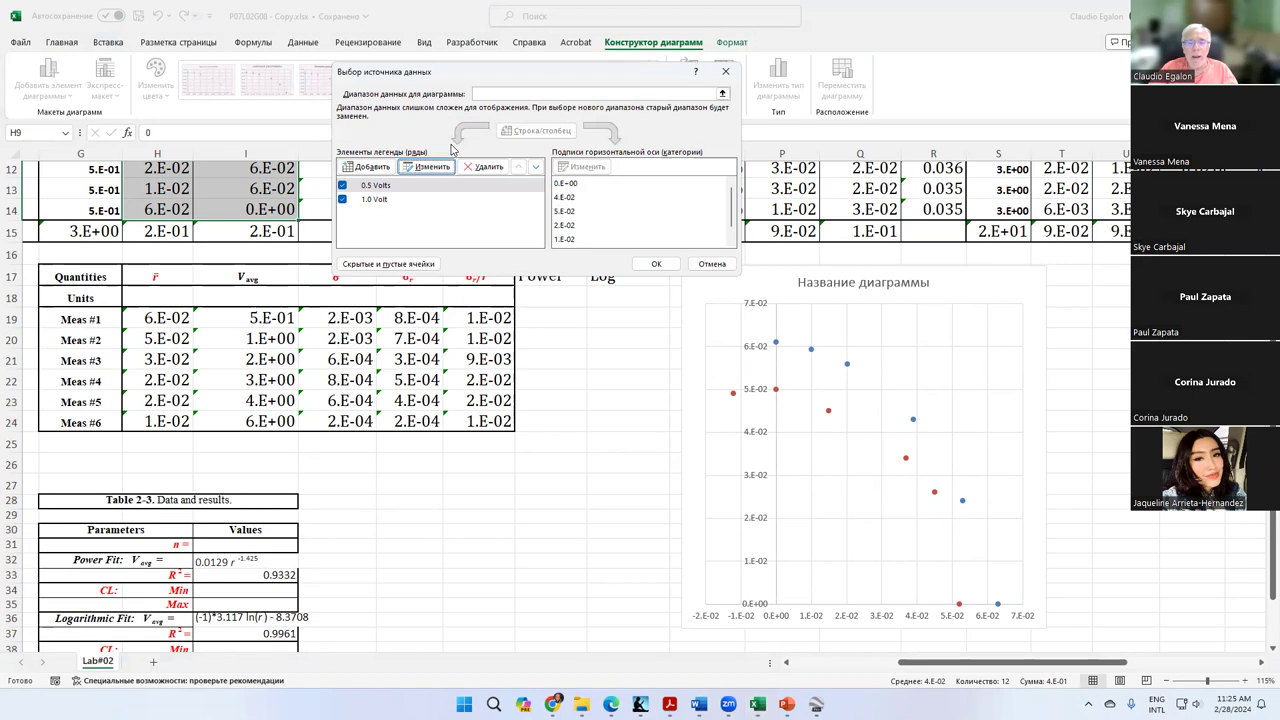
Add a third data series to the chart and name it "2.0 Volts".
left_click(367, 166)
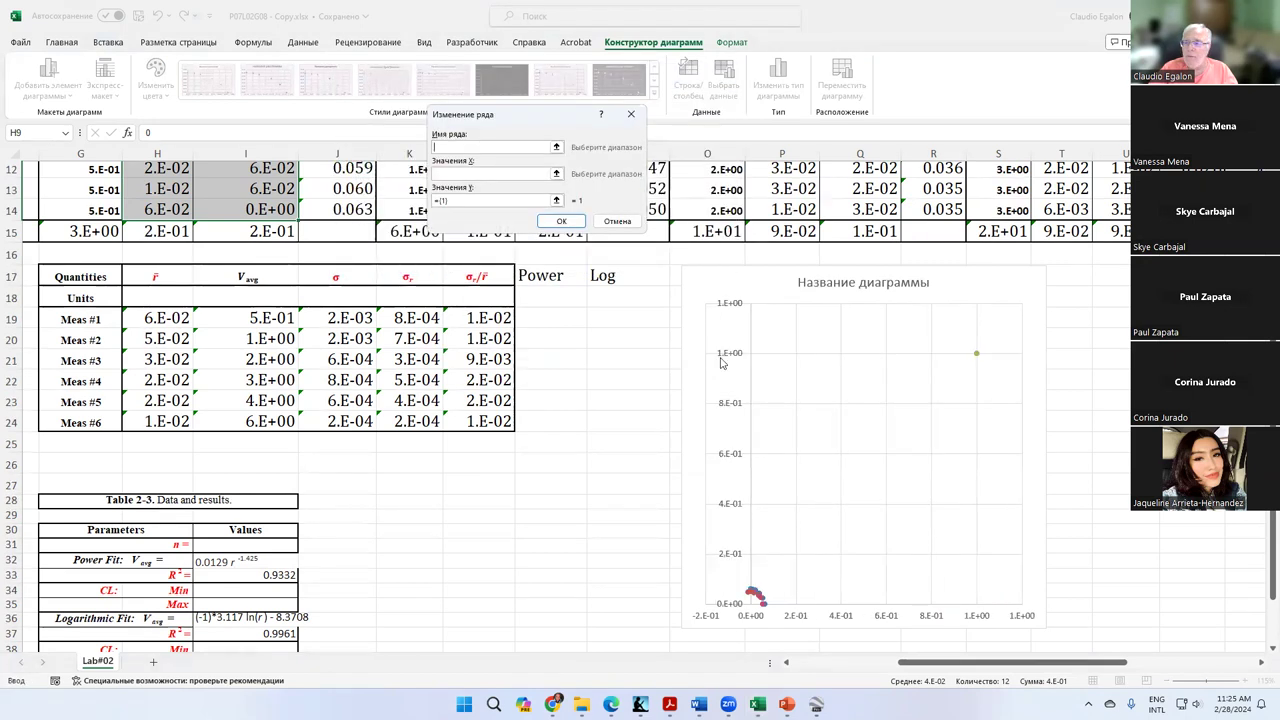
scroll(367, 166, "up", 4)
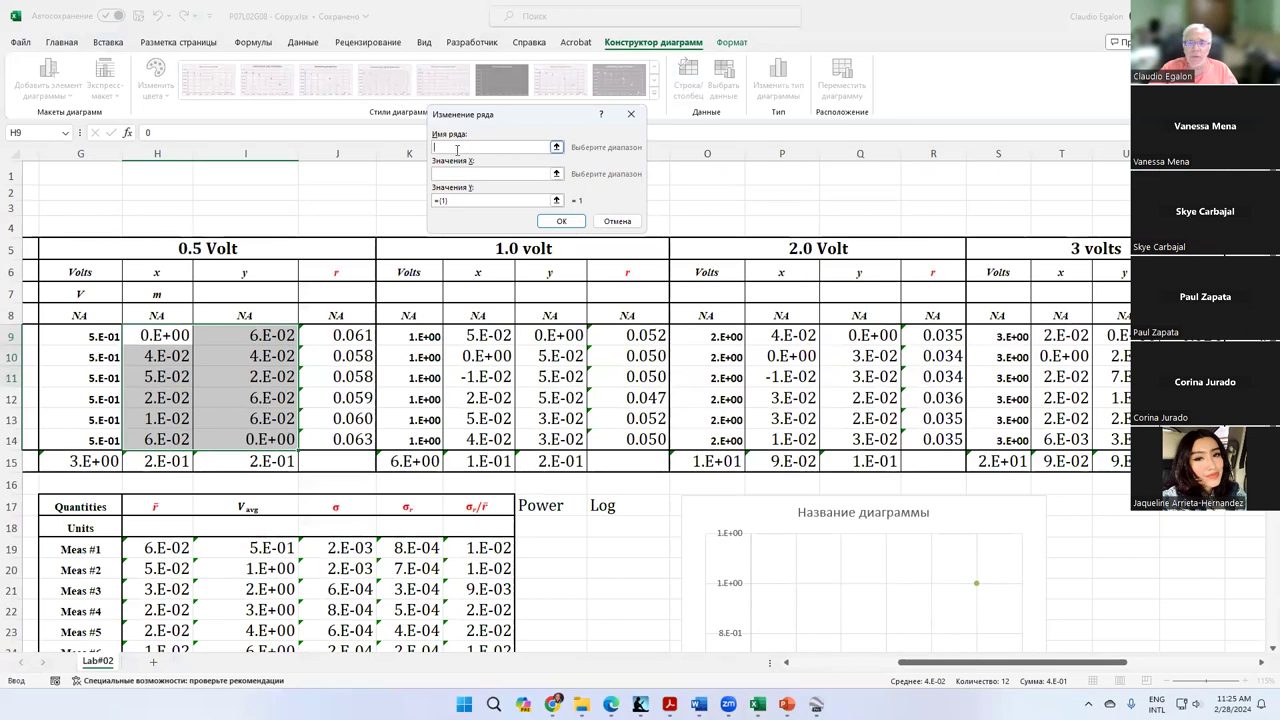
type("2.0")
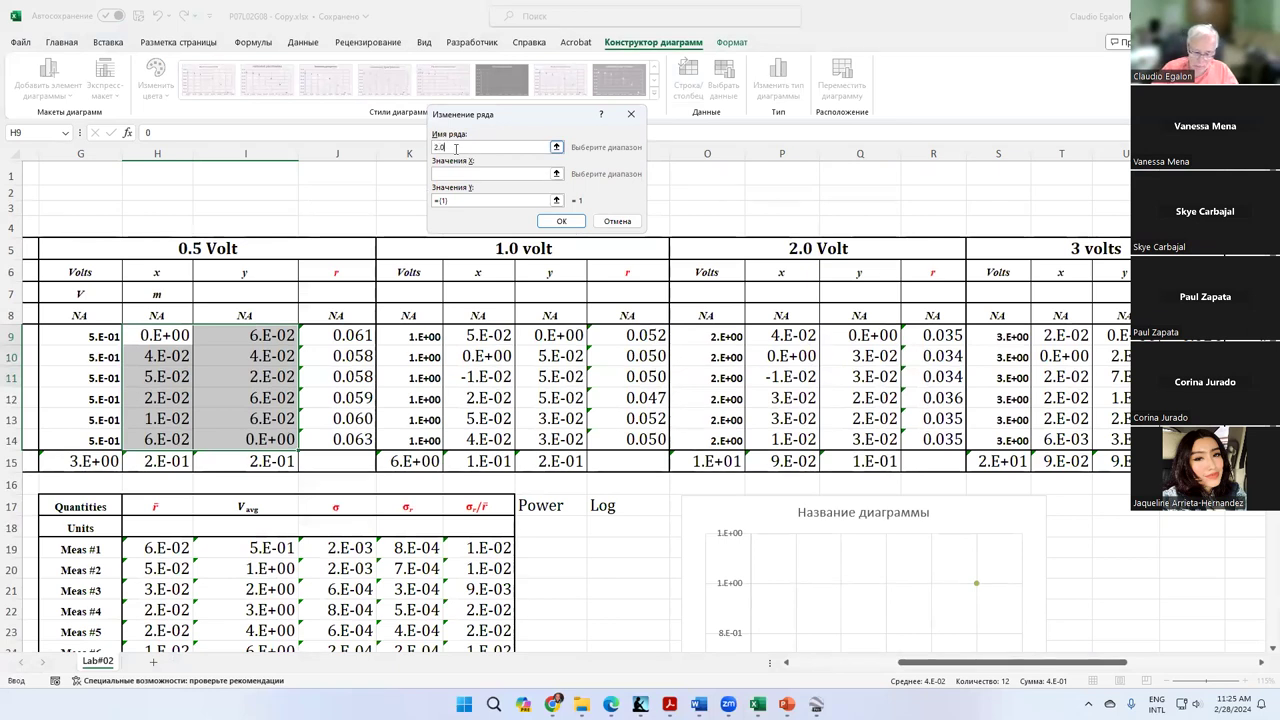
type(" Volts")
Set the 2.0 Volts series' X values to P9:P14 and Y values to Q9:Q14, and apply the data source.
left_click(458, 174)
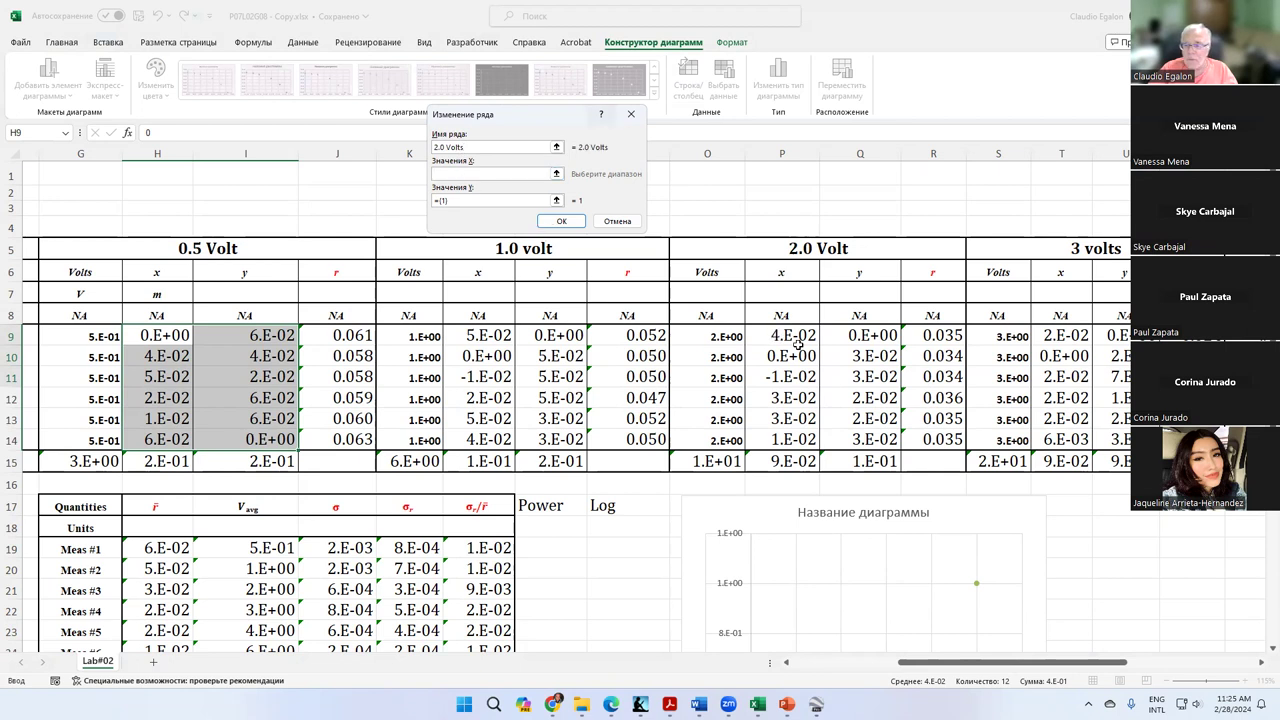
left_click_drag(780, 335, 790, 440)
left_click(462, 201)
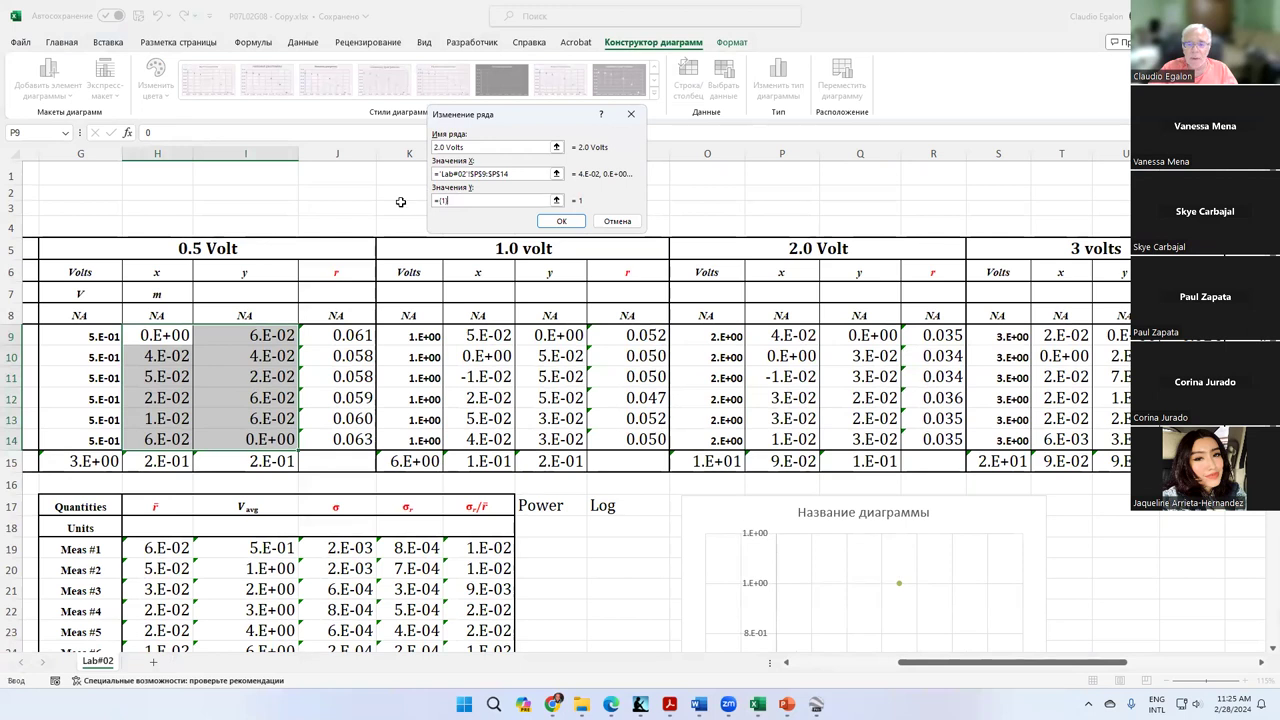
key("BackSpace")
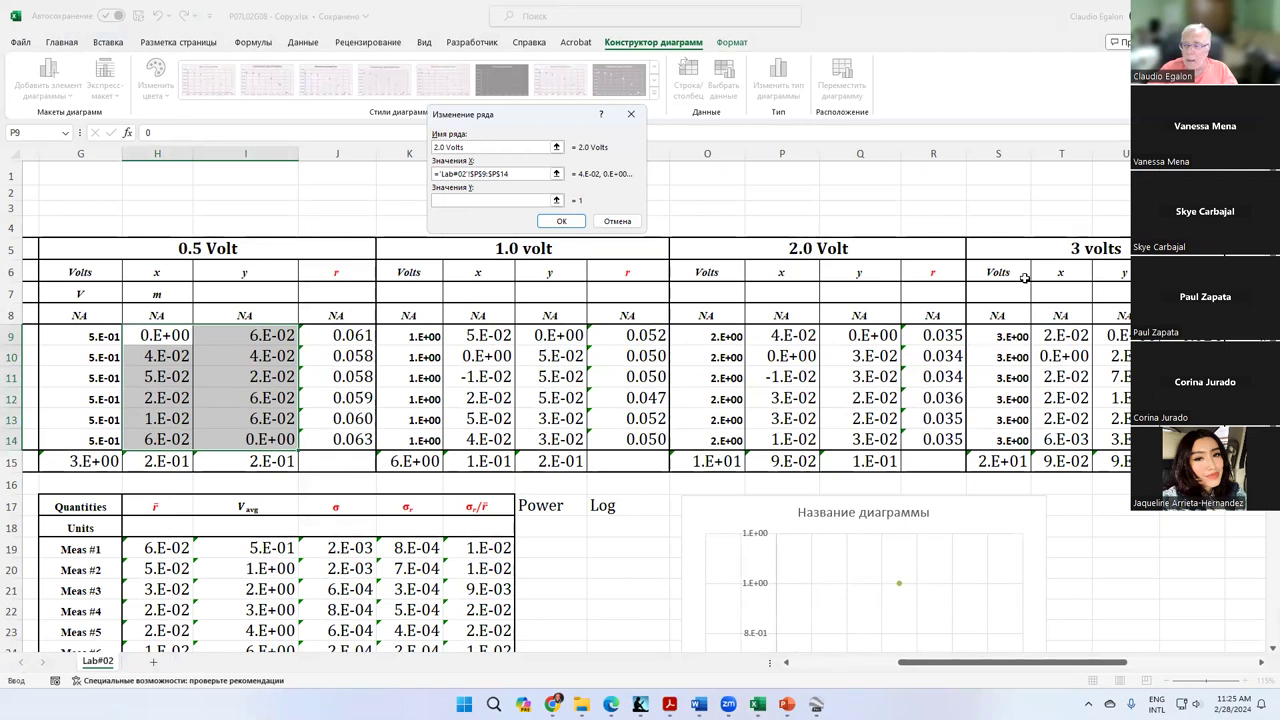
left_click_drag(876, 336, 871, 437)
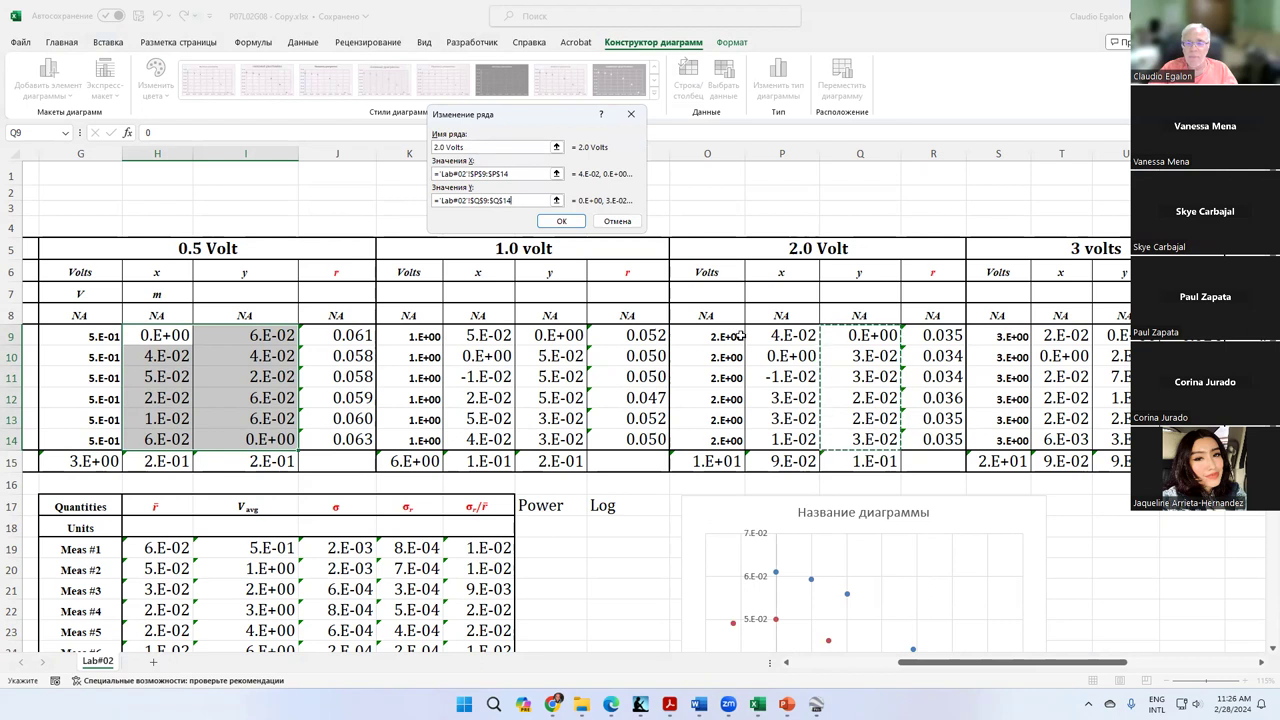
left_click(565, 224)
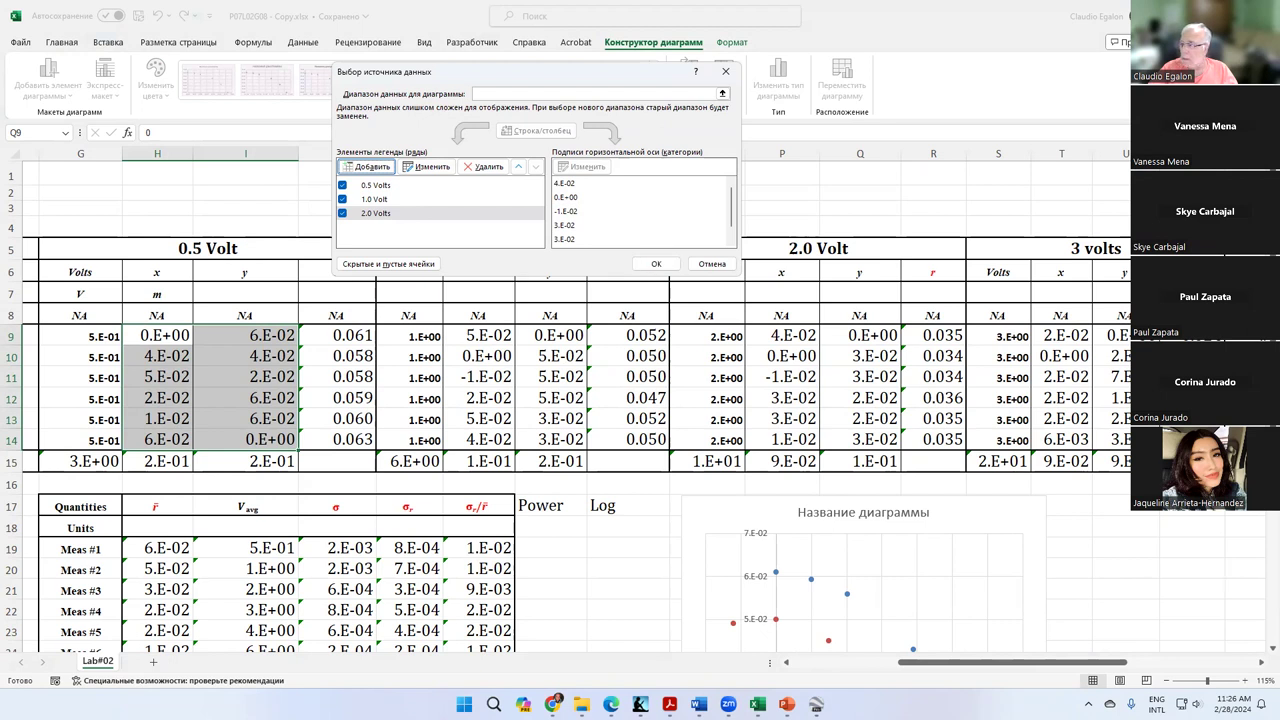
left_click(655, 263)
Widen the scatter chart to reach about the right edge of column U.
scroll(887, 393, "down", 2)
scroll(887, 393, "down", 3)
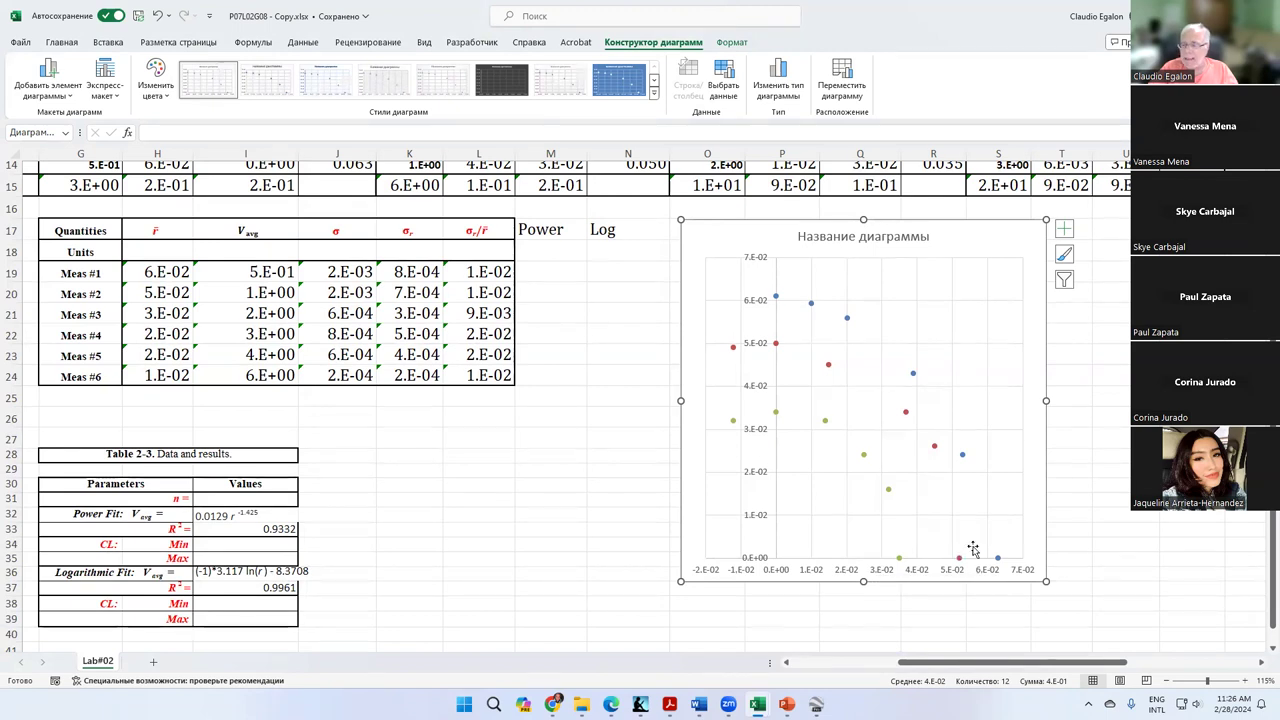
left_click_drag(1052, 580, 1115, 585)
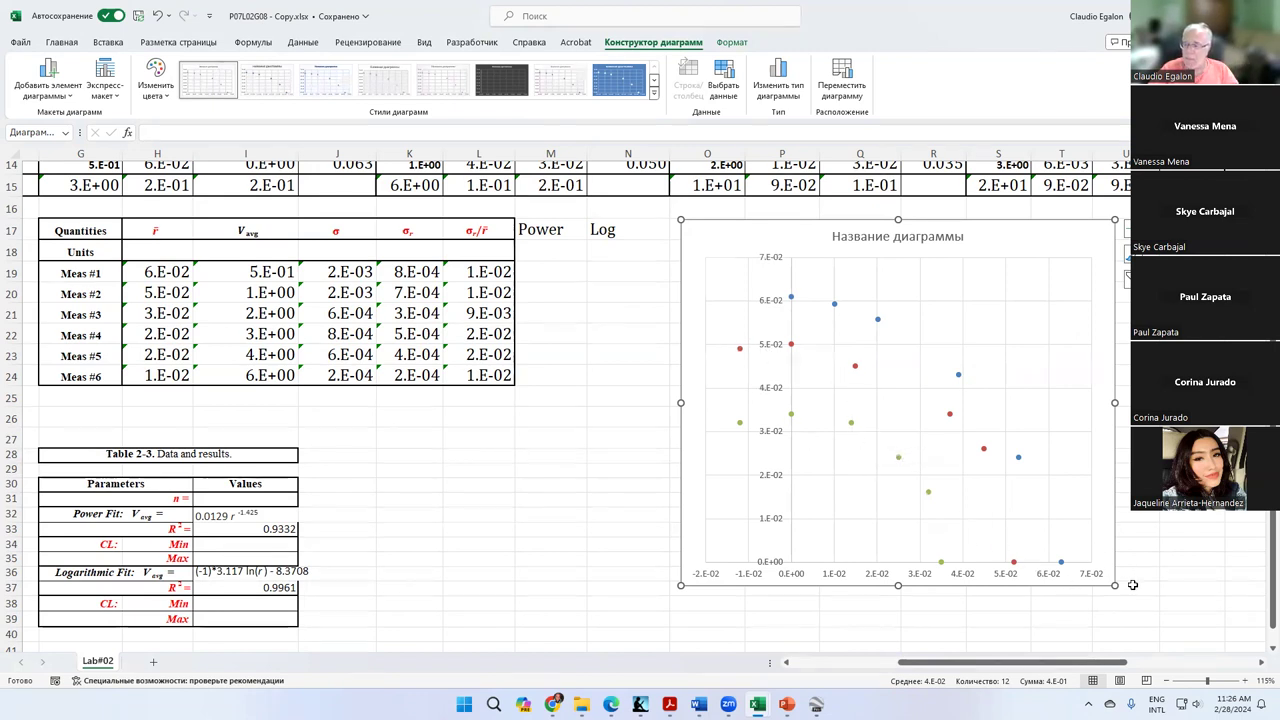
Enlarge the scatter chart slightly by its lower corner and open its data source for editing.
left_click_drag(1118, 587, 1139, 596)
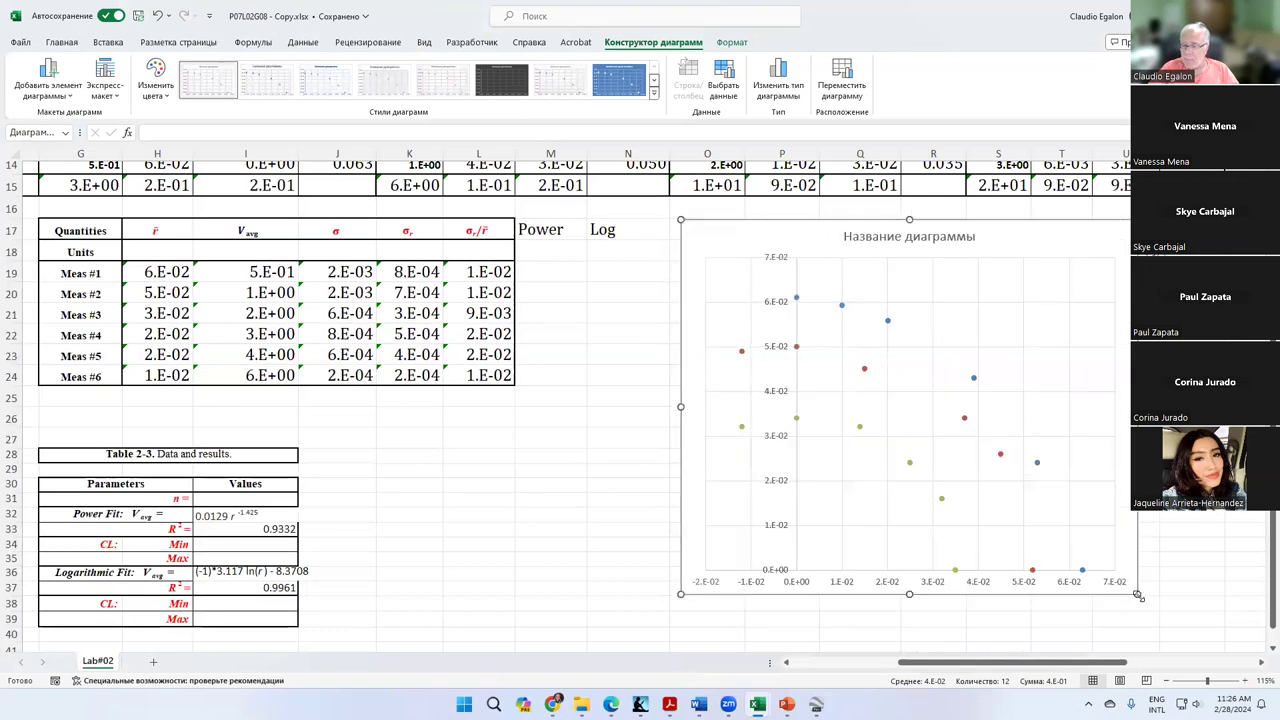
left_click(943, 501)
right_click(943, 501)
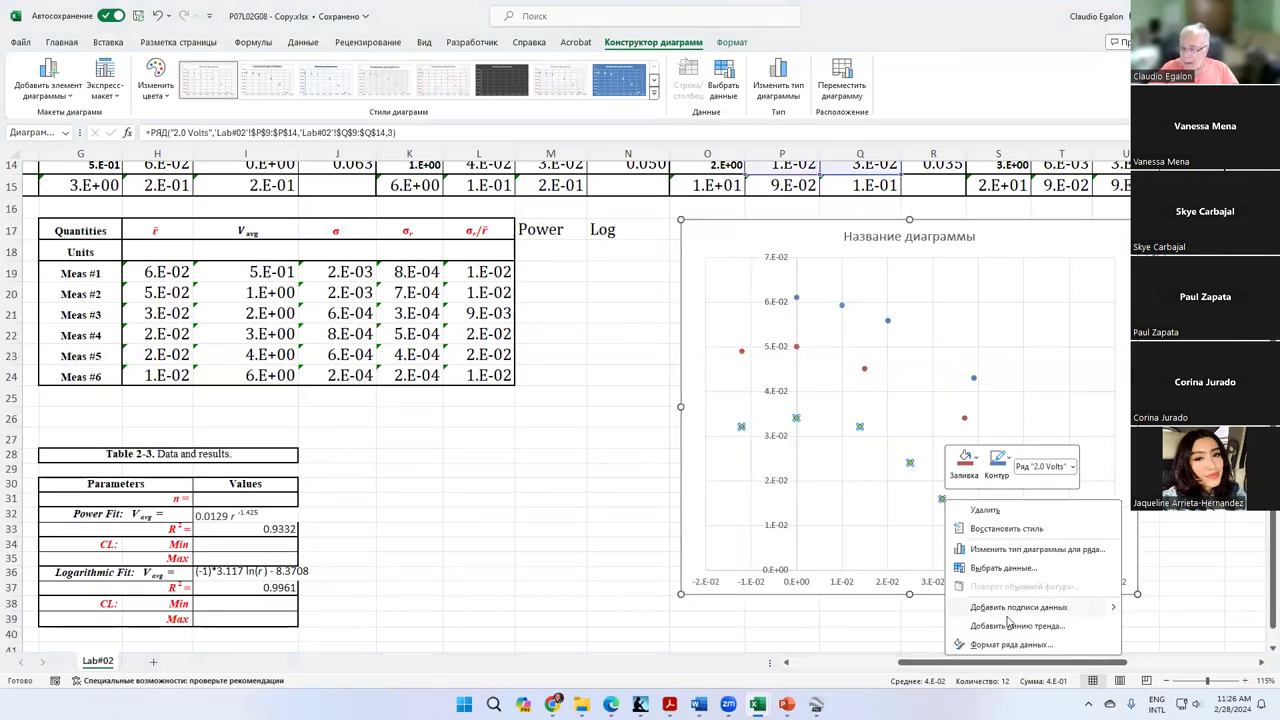
left_click(998, 575)
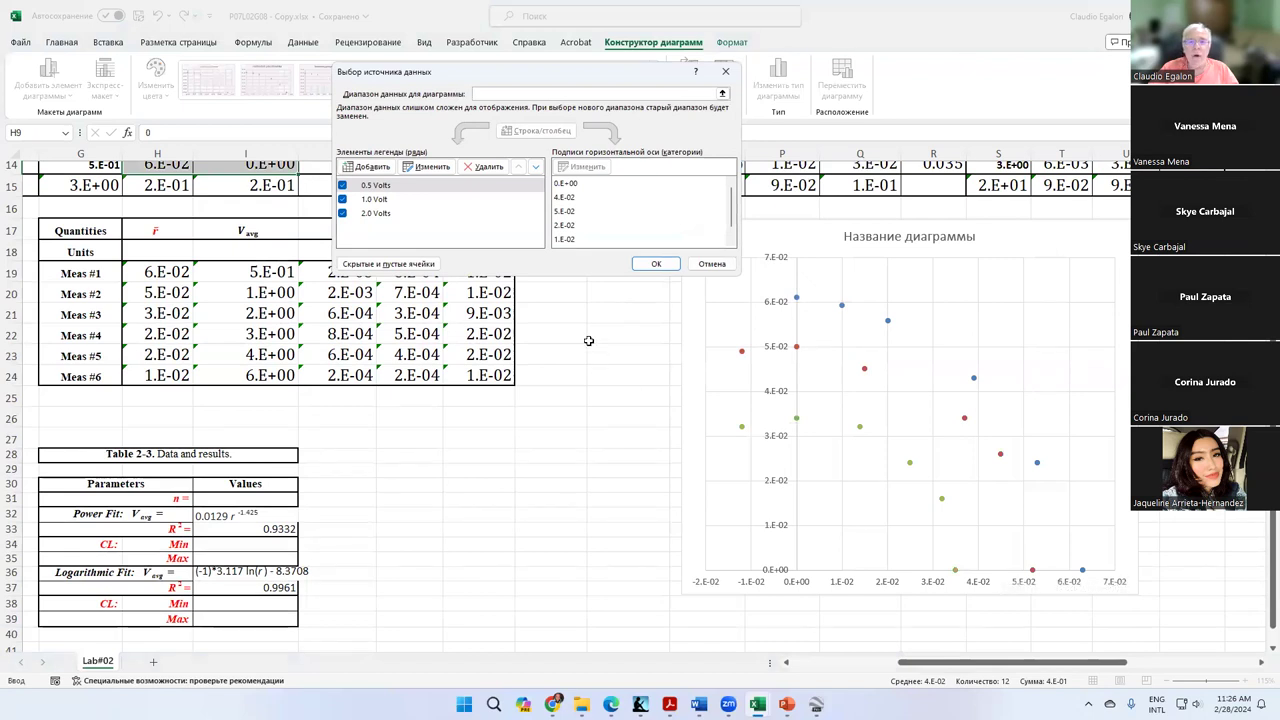
scroll(886, 410, "up", 5)
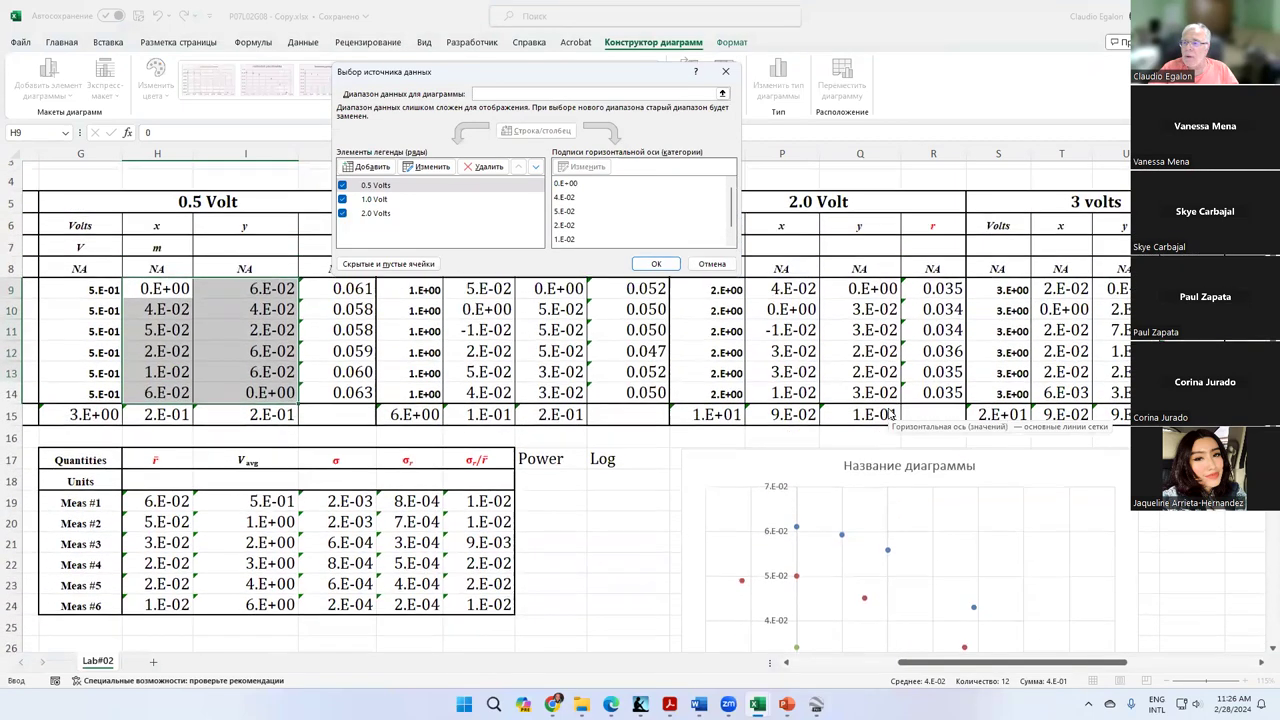
scroll(890, 413, "down", 3)
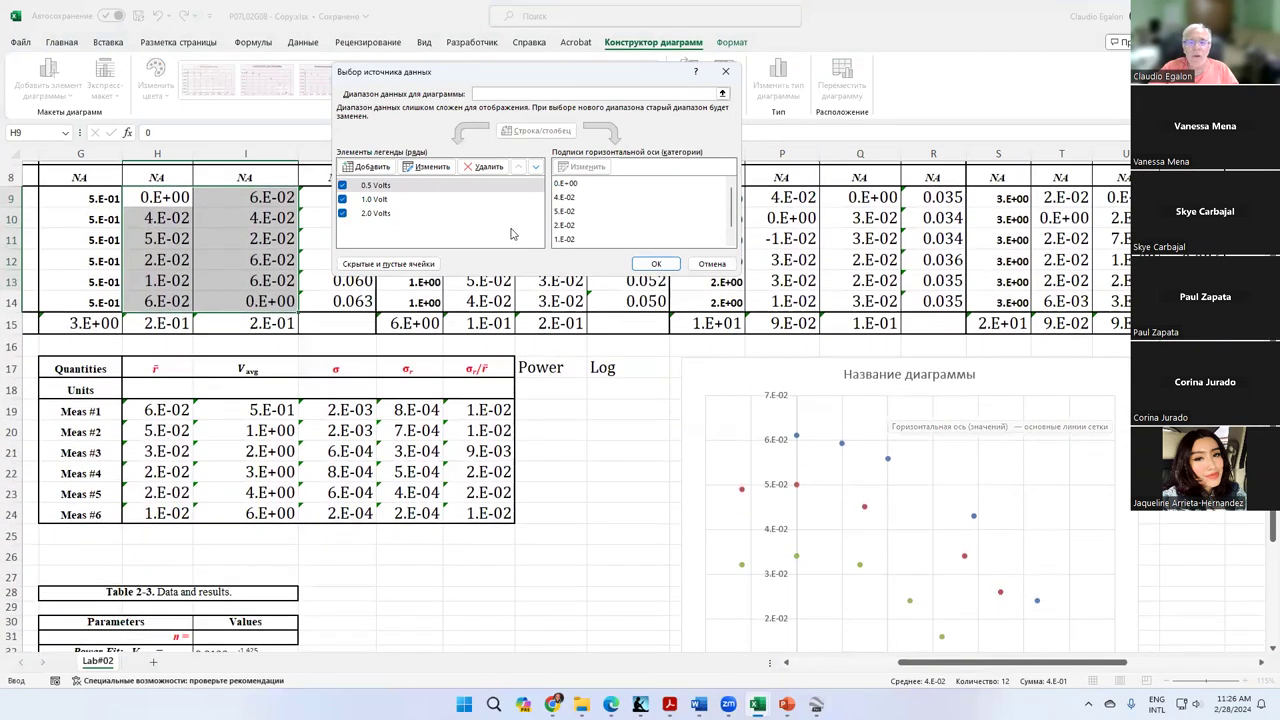
Add a fourth data series to the chart and name it "3.0 Volts".
left_click(381, 169)
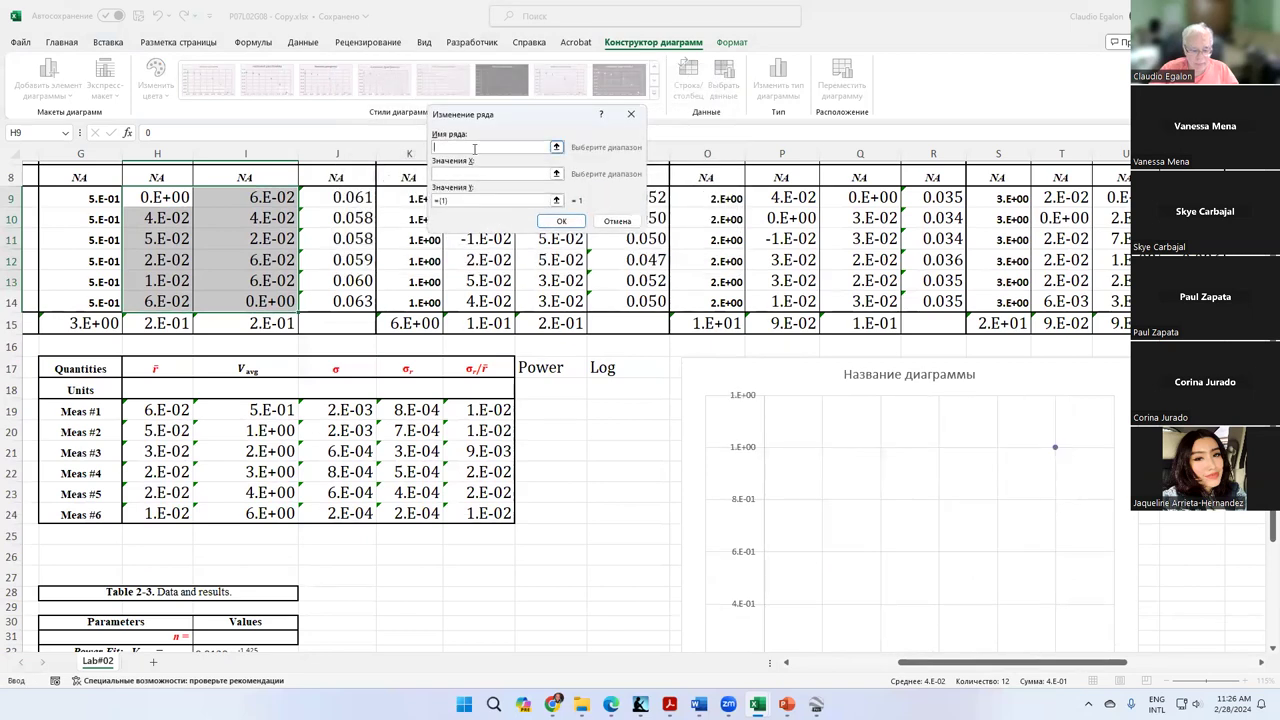
type("3 Volts")
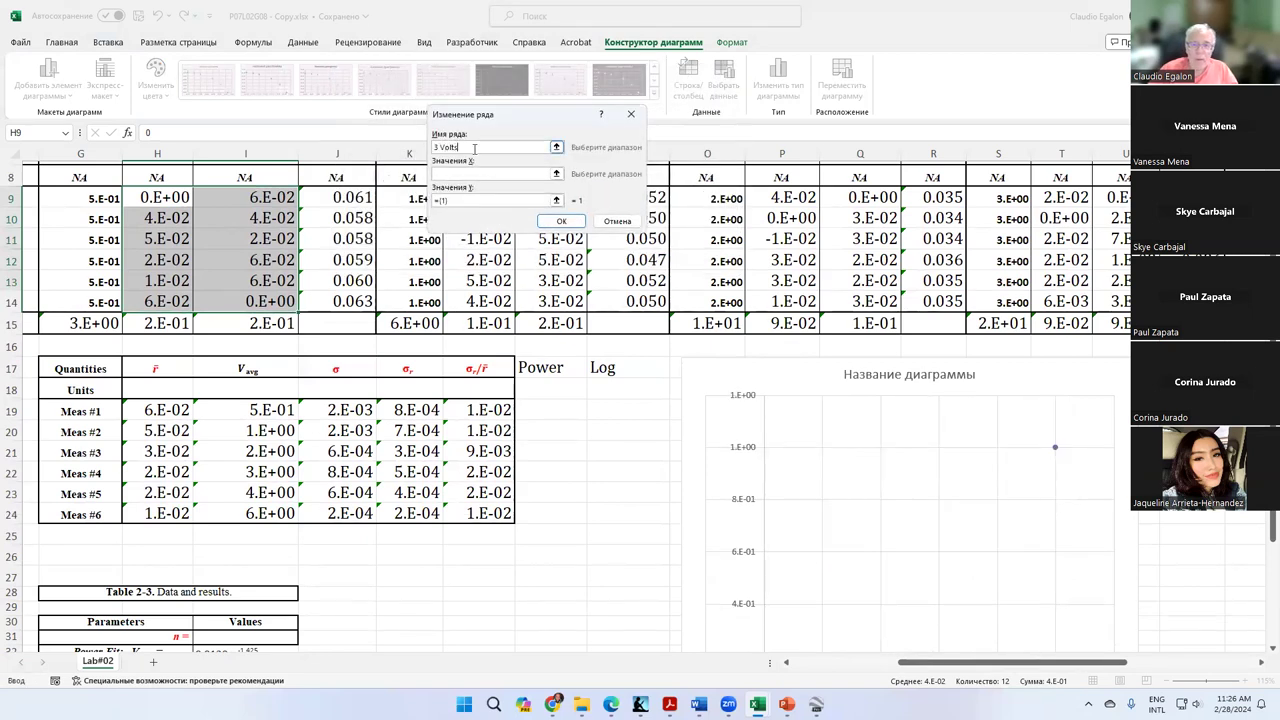
type("+")
key("Left")
key("Left")
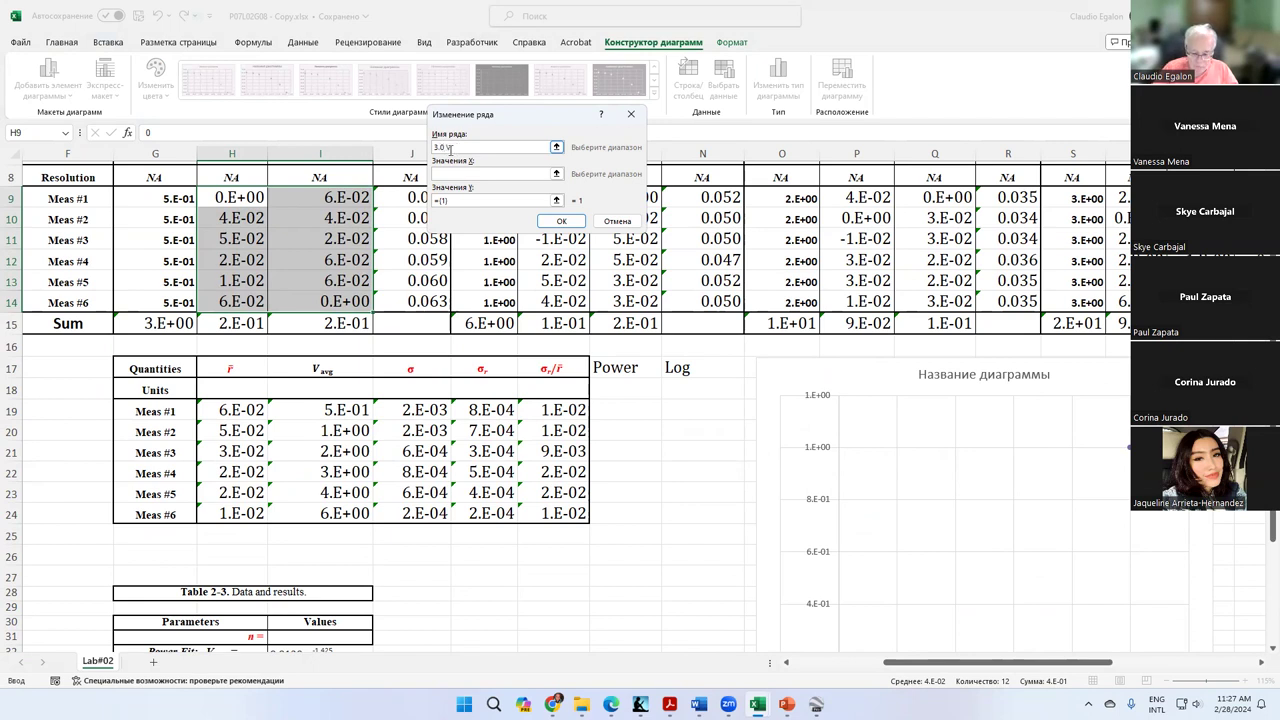
Set the 3.0 Volts series' X values to T9:T14 and Y values to U9:U14, and confirm the series.
left_click(456, 172)
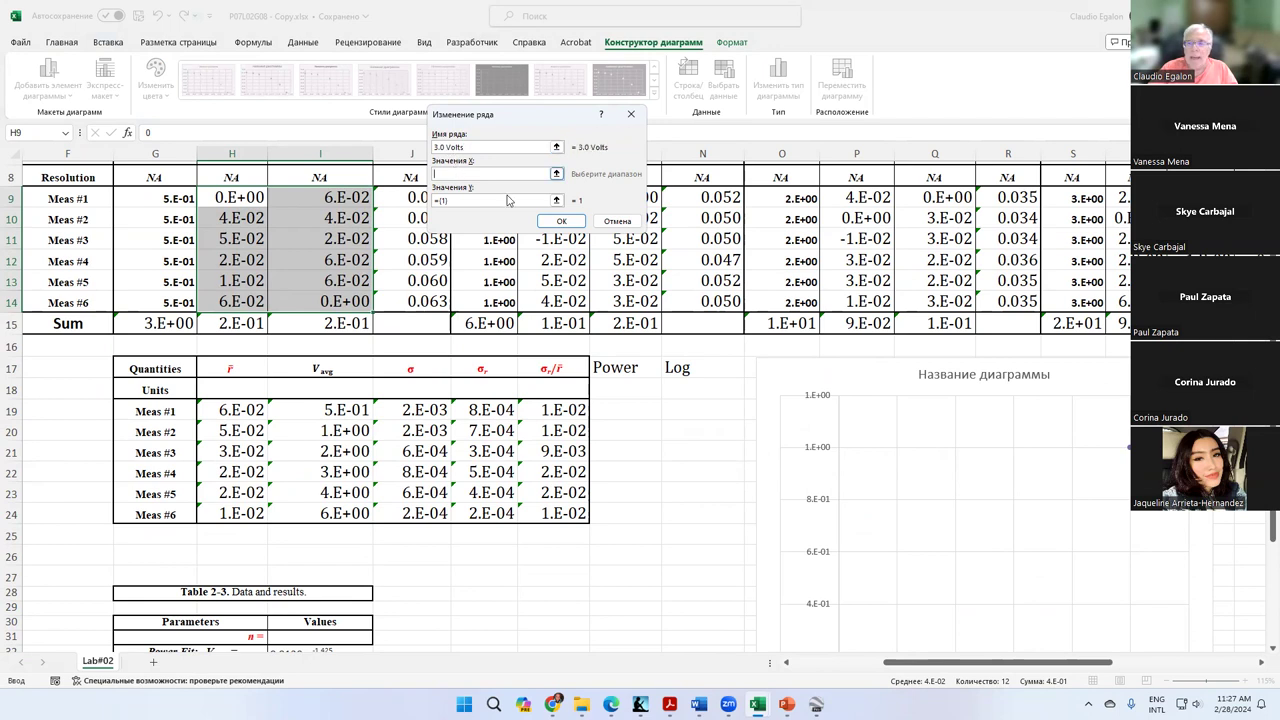
scroll(703, 300, "up", 2)
left_click_drag(1124, 289, 1120, 400)
left_click(466, 201)
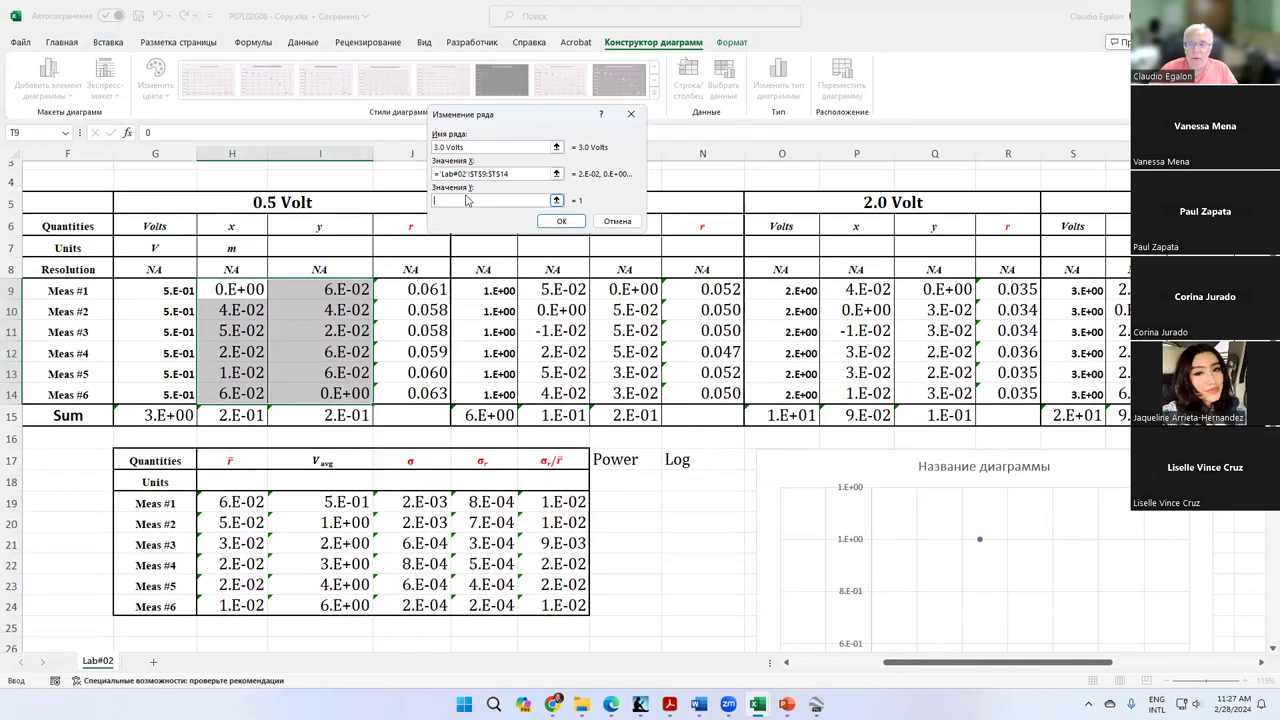
left_click_drag(1165, 290, 1165, 394)
left_click(562, 221)
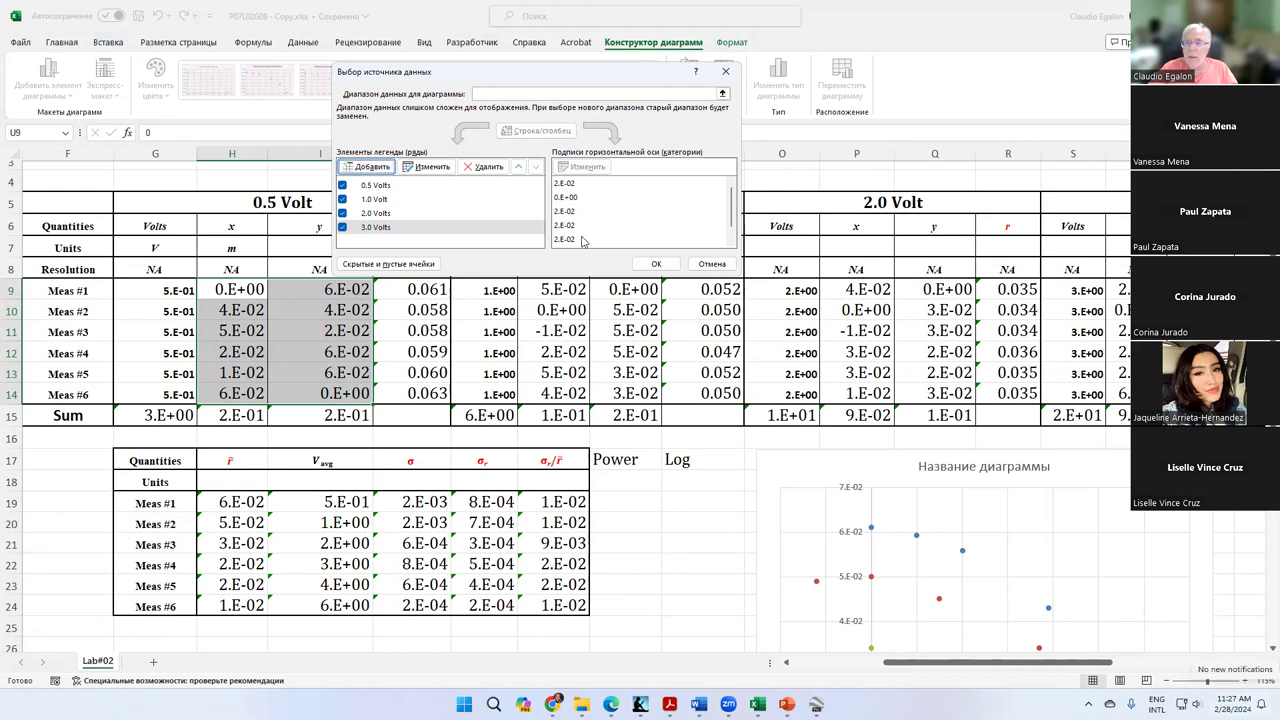
Add a fifth data series to the chart and name it "4.0 Volts".
left_click(367, 166)
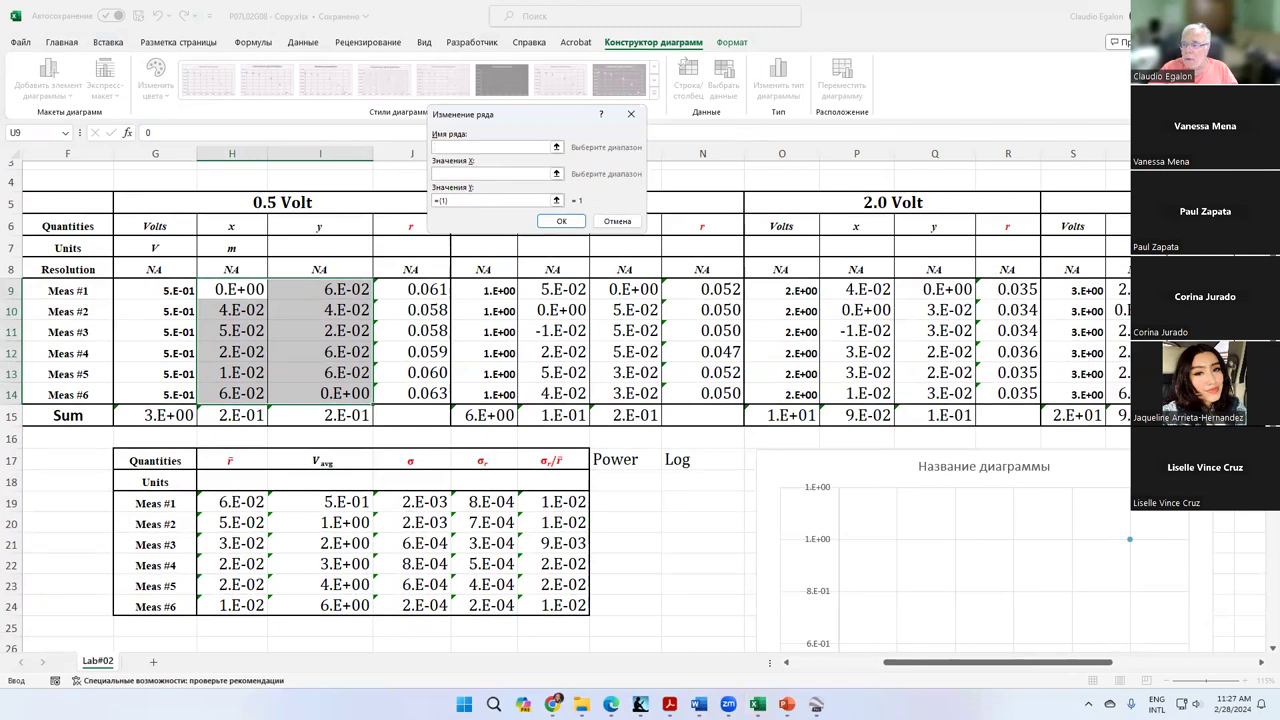
left_click(1261, 662)
left_click(1261, 662)
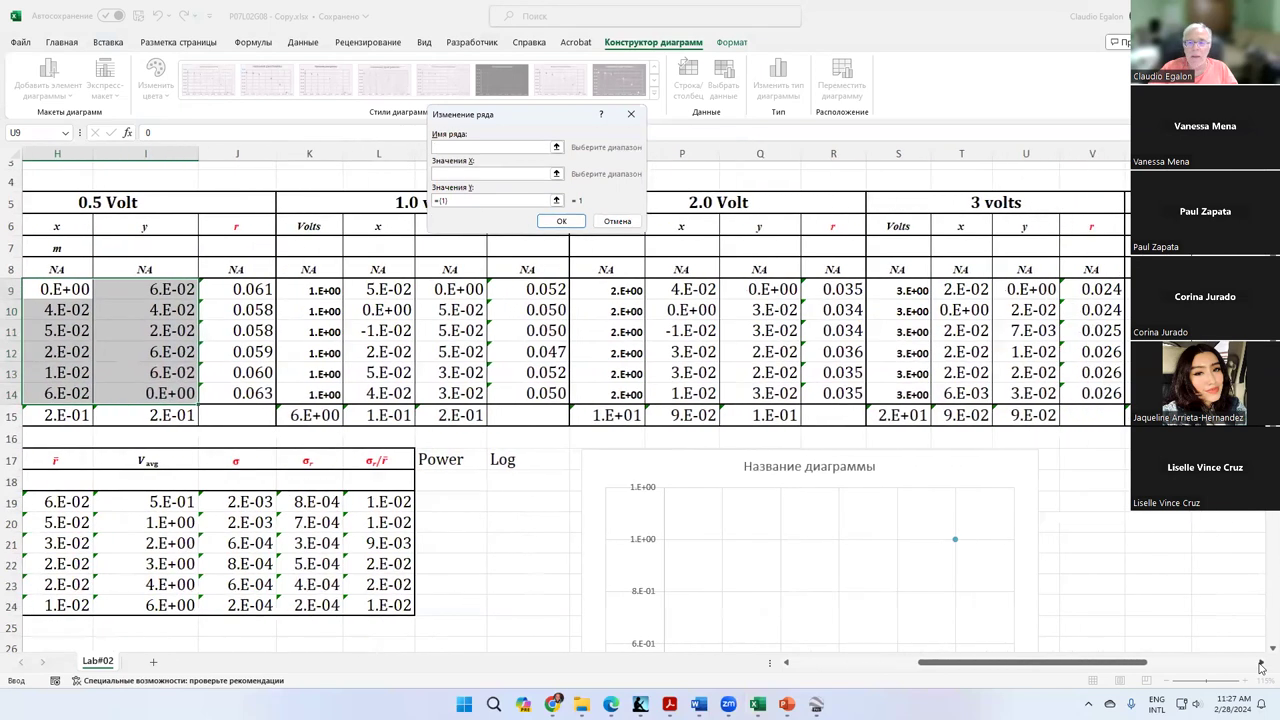
left_click(1261, 662)
left_click(1261, 662)
left_click(1261, 662)
left_click(1261, 662)
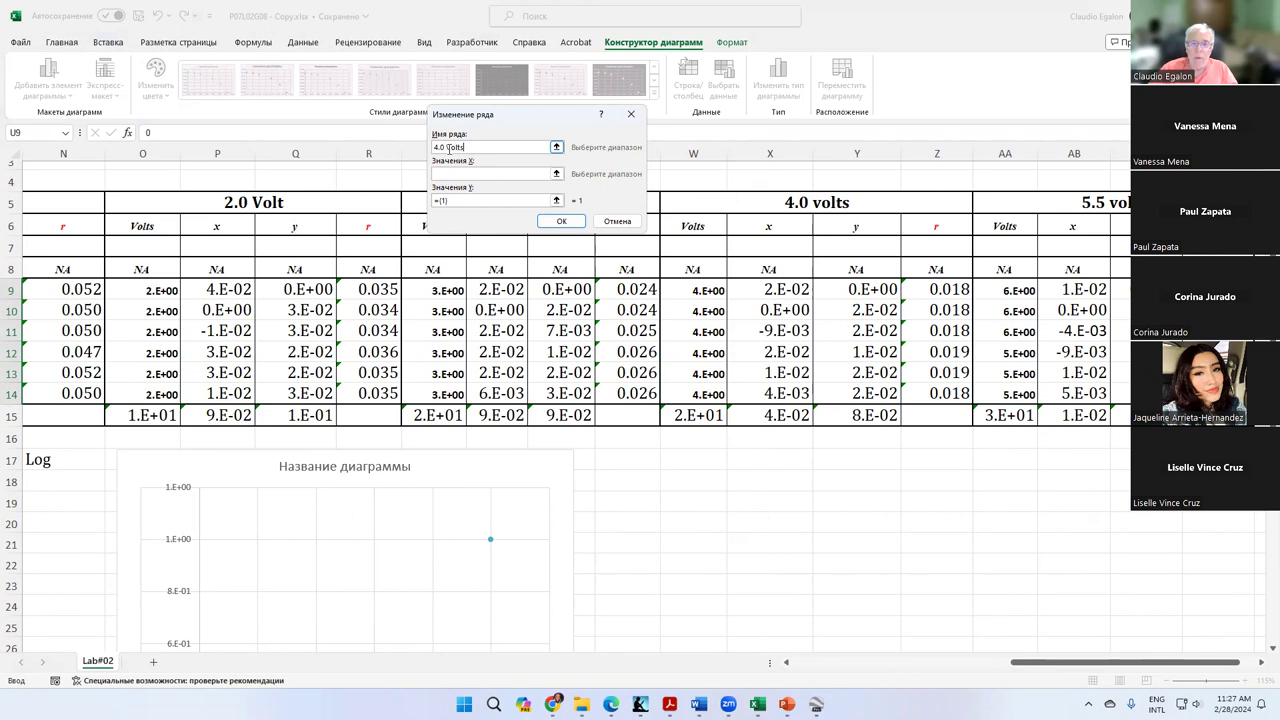
key("Tab")
Set the 4.0 Volts series' X values to X9:X14 and Y values to Y9:Y14, and confirm the series.
left_click_drag(800, 292, 791, 396)
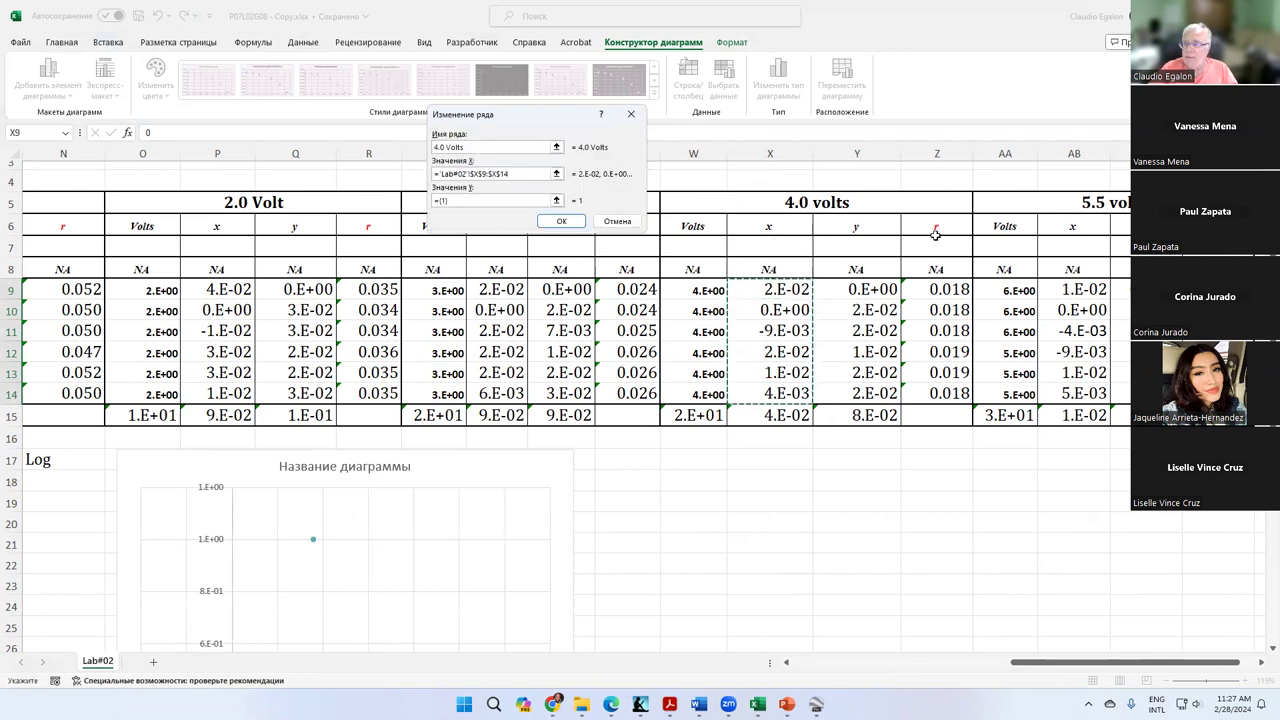
left_click(458, 200)
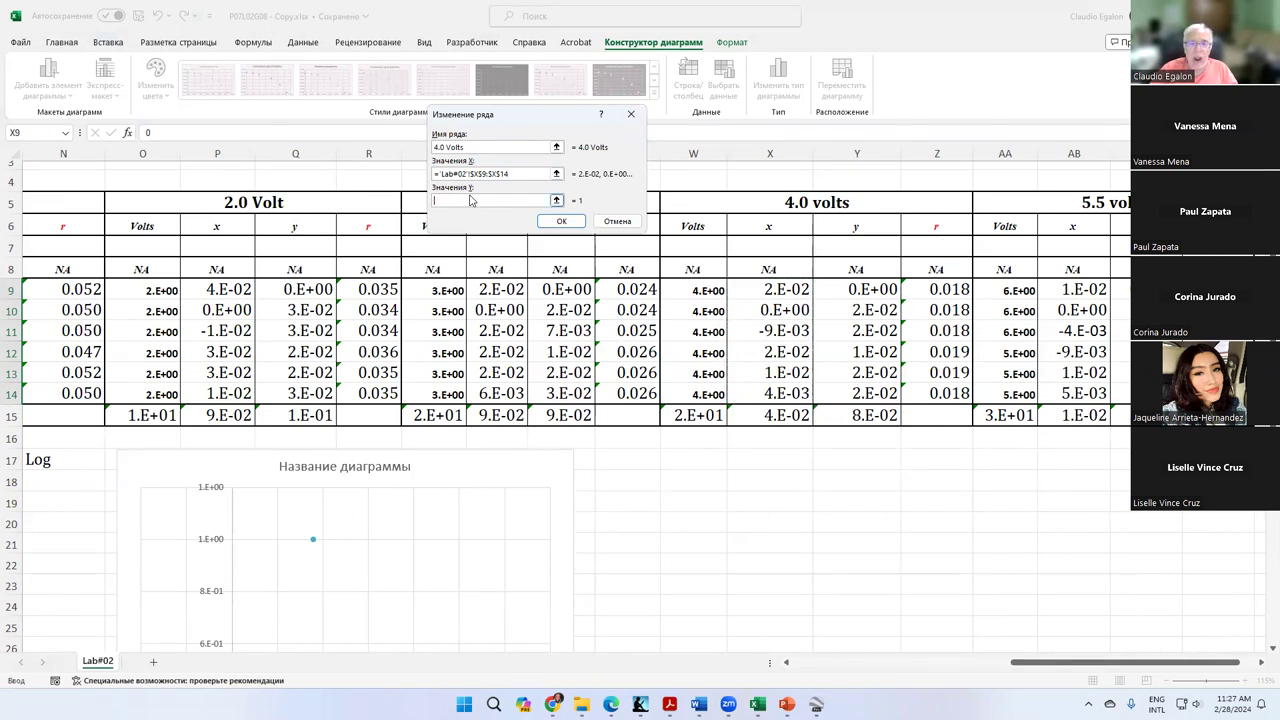
left_click_drag(862, 292, 853, 398)
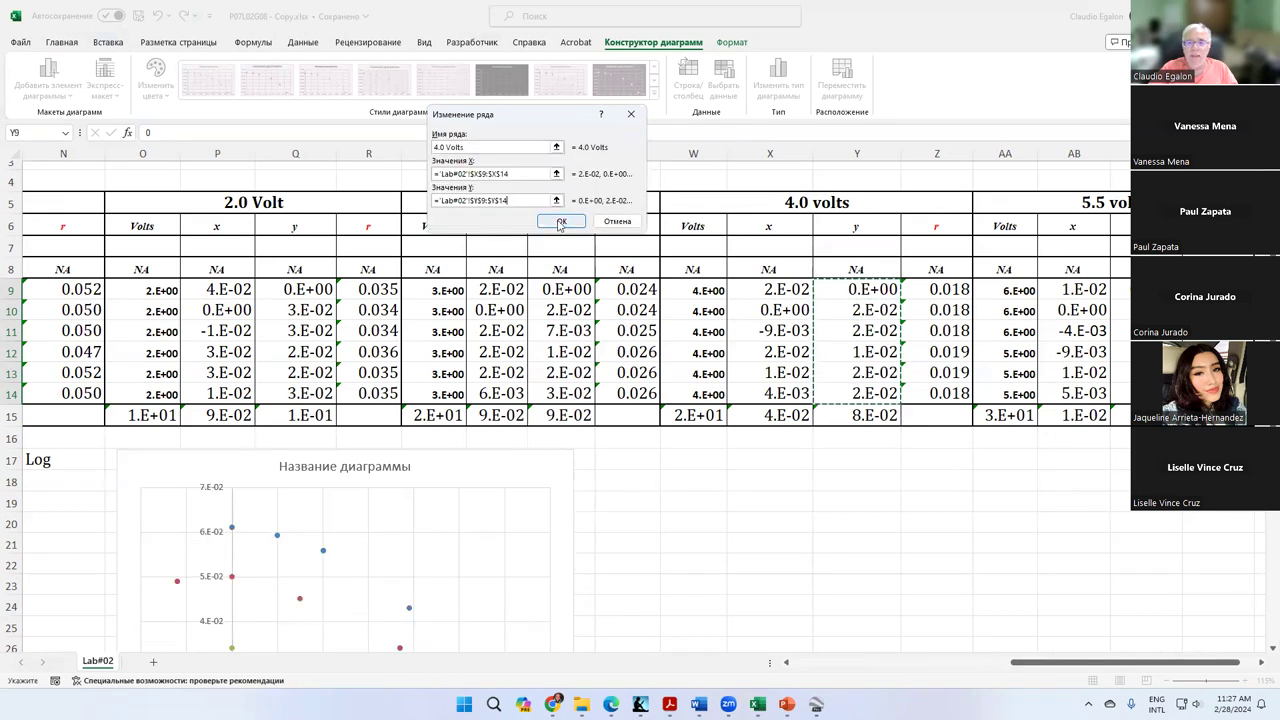
left_click(560, 222)
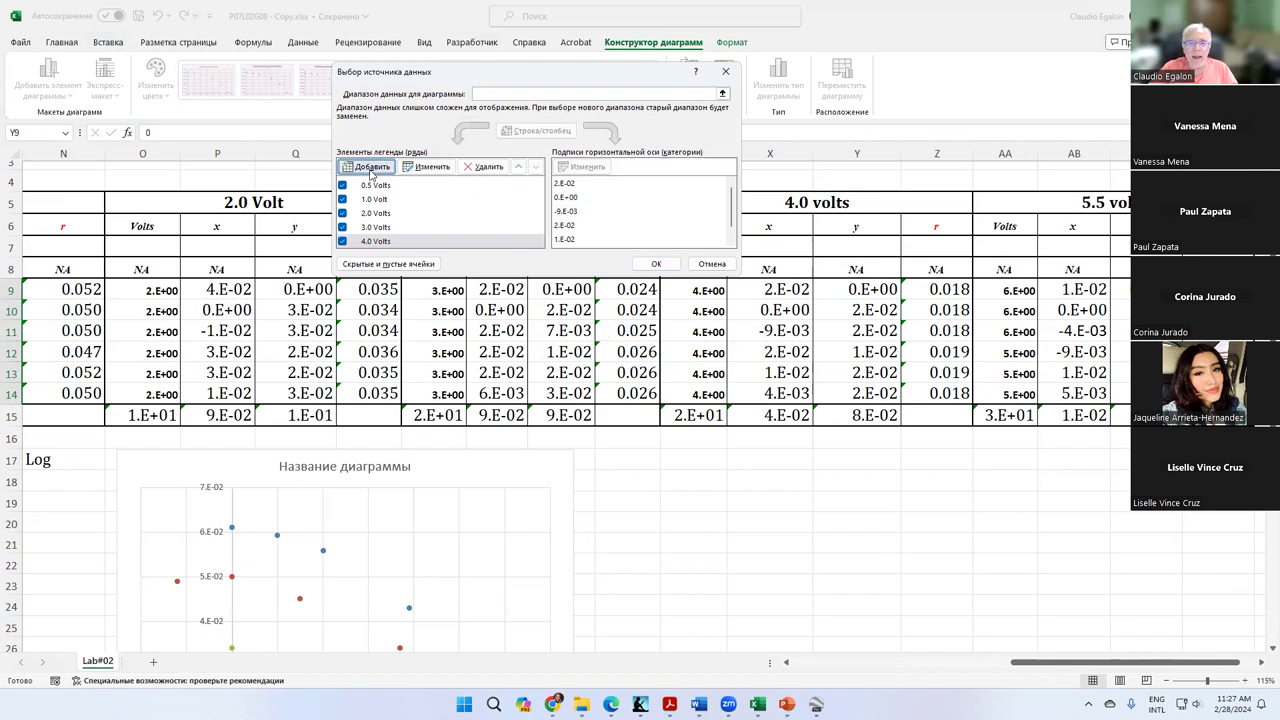
Add a "5.5 Volts" series with X values from AB9:AB14 and Y values from AC9:AC14.
left_click(368, 166)
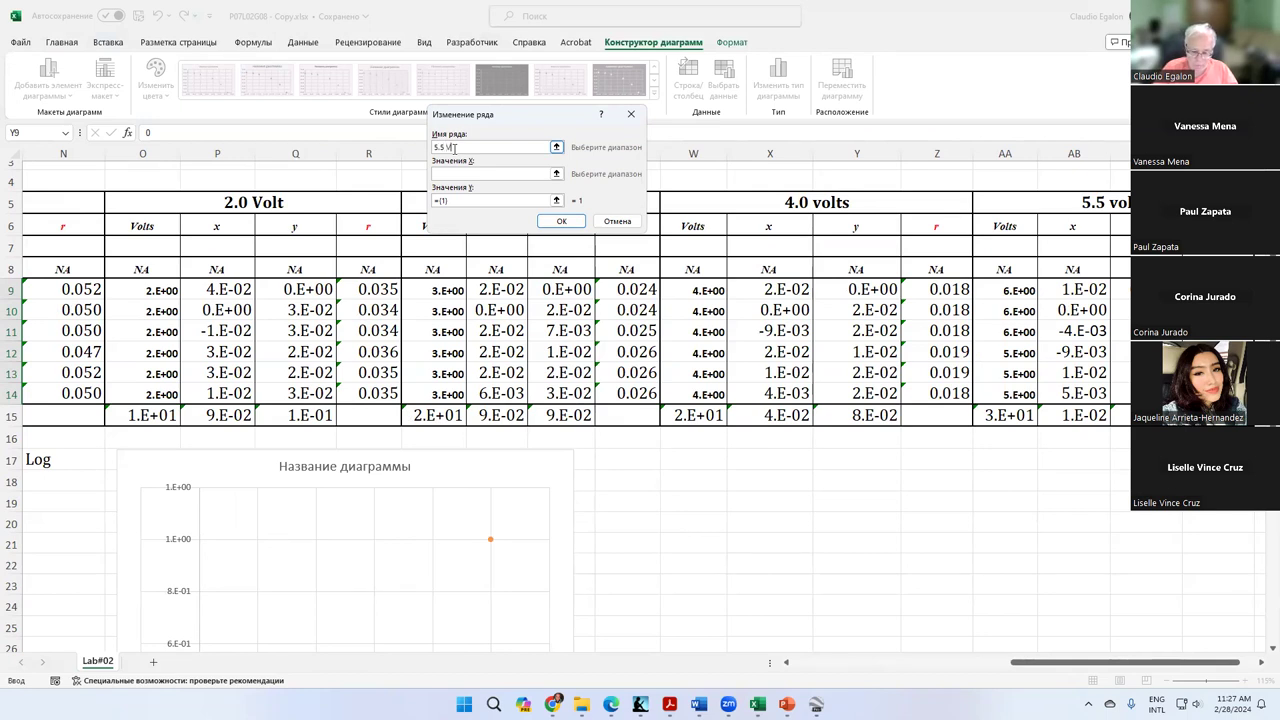
left_click(500, 174)
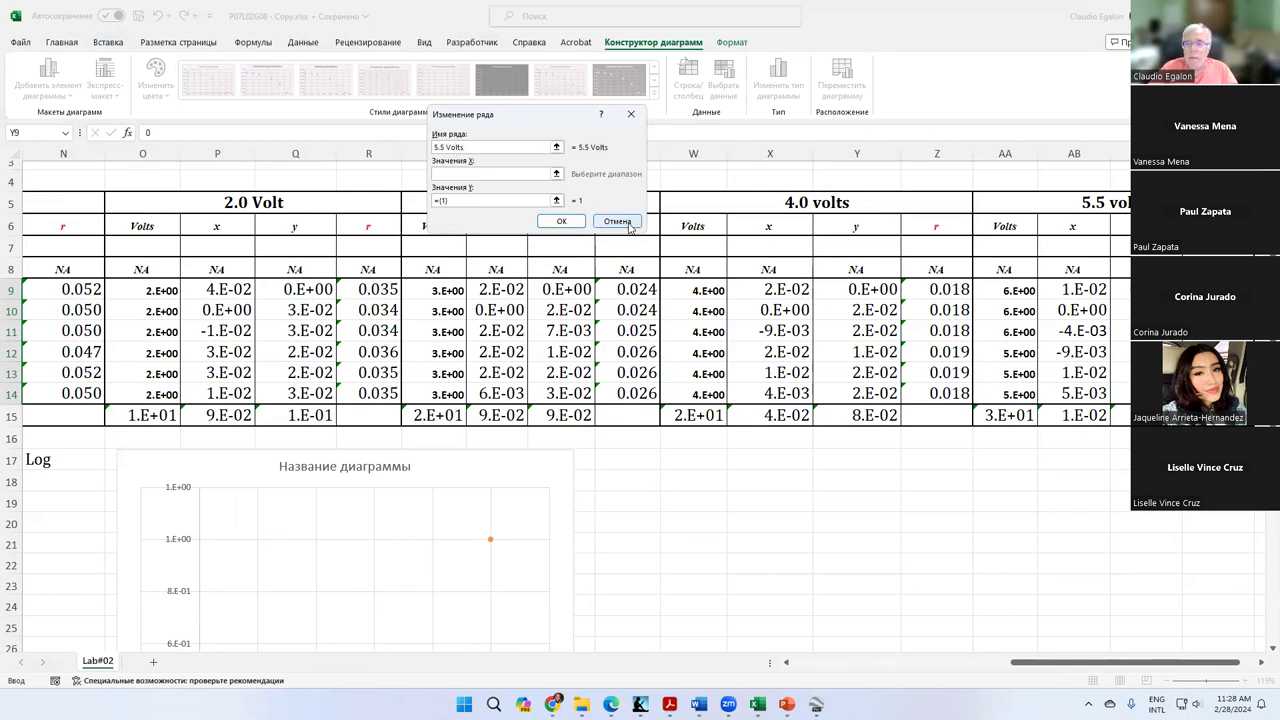
left_click_drag(1080, 292, 1083, 397)
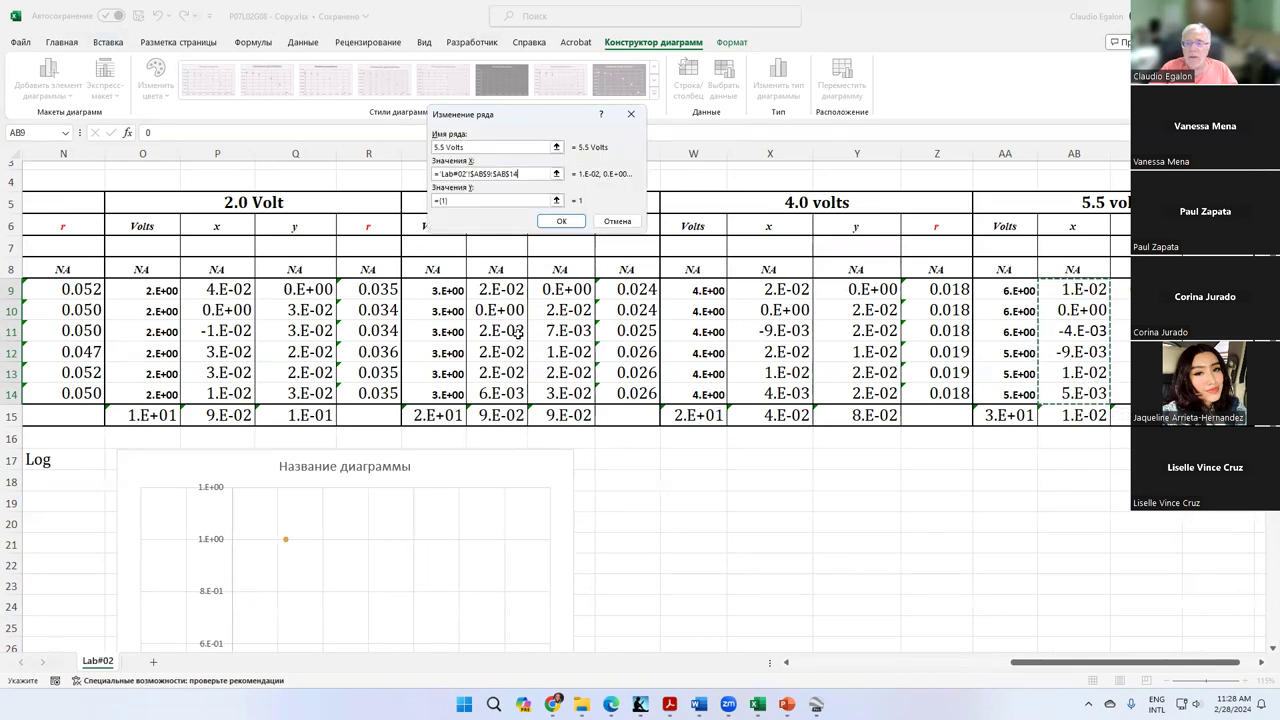
left_click(462, 201)
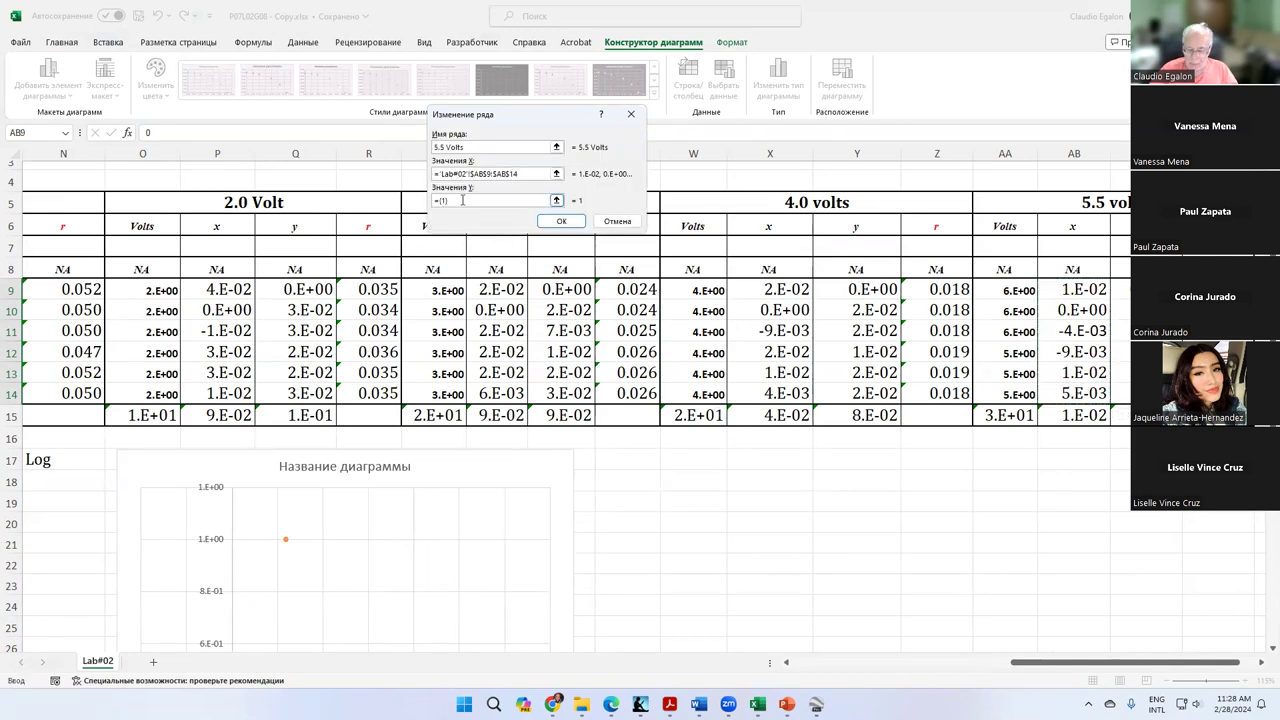
left_click_drag(1114, 290, 1128, 397)
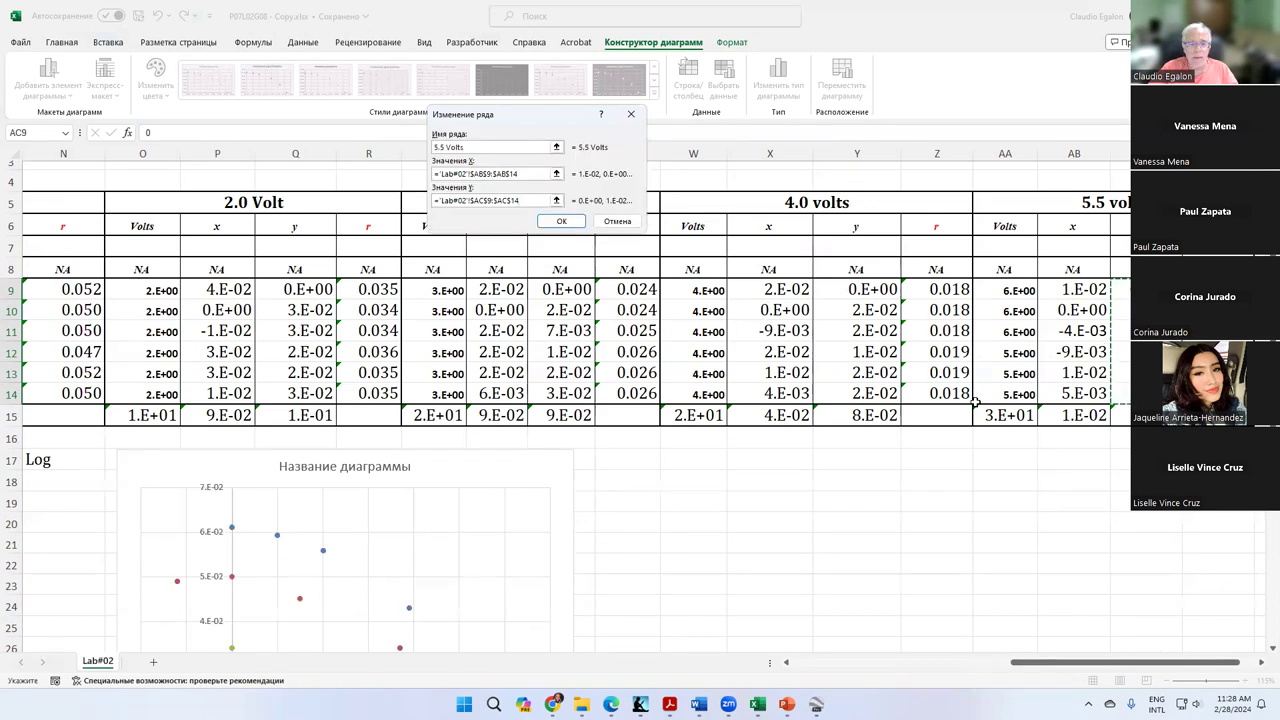
Check the plotted points, confirm the 5.5 Volts series, apply the data source and deselect the chart.
scroll(535, 492, "down", 2)
scroll(535, 492, "down", 1)
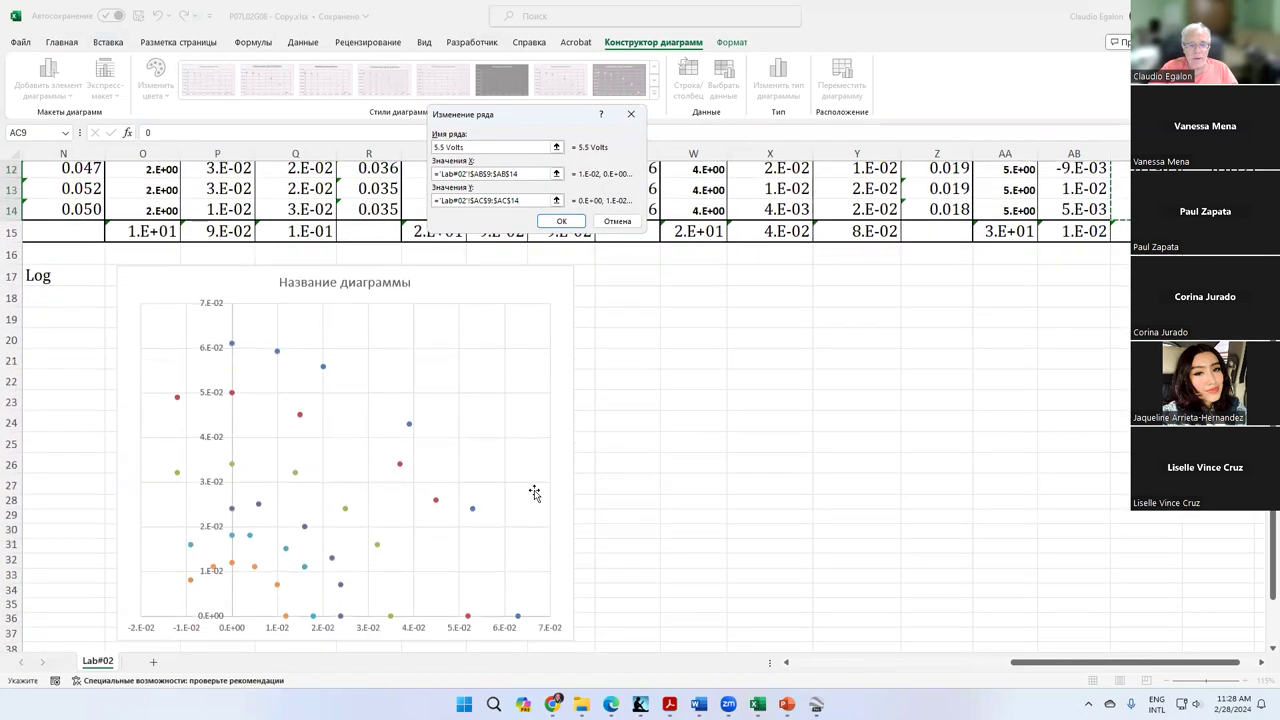
scroll(535, 492, "down", 1)
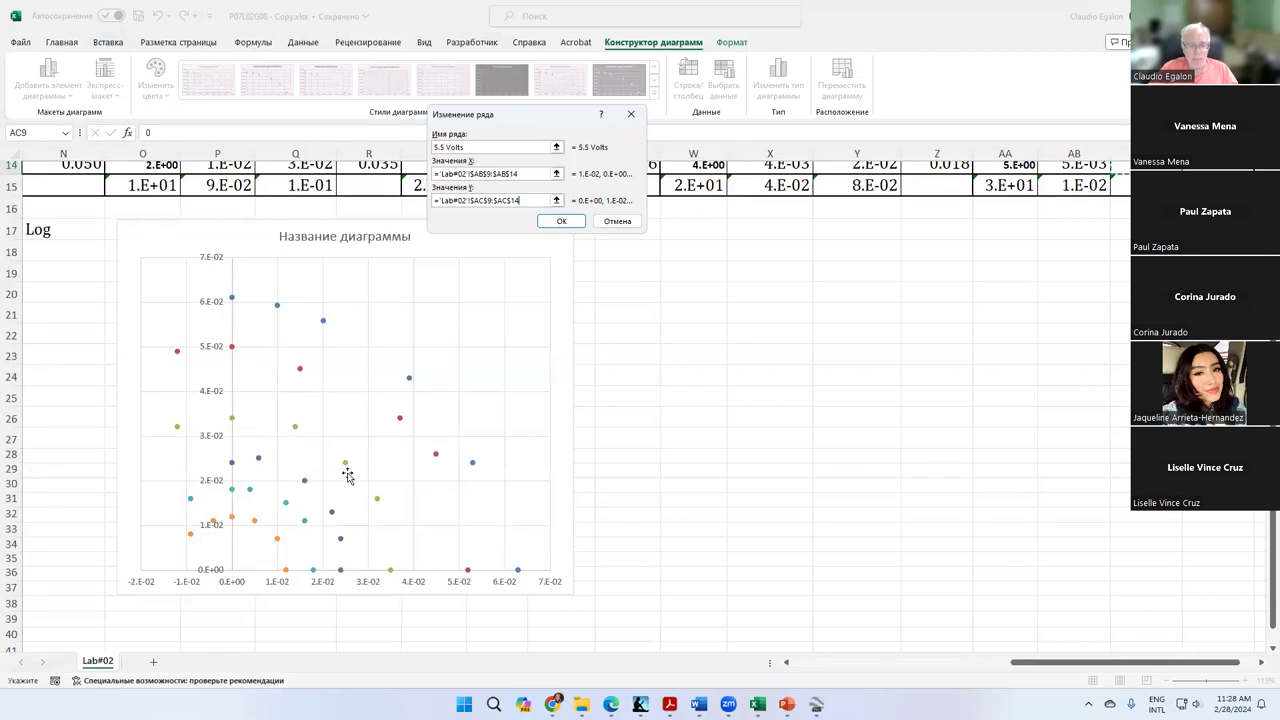
mouse_move(285, 572)
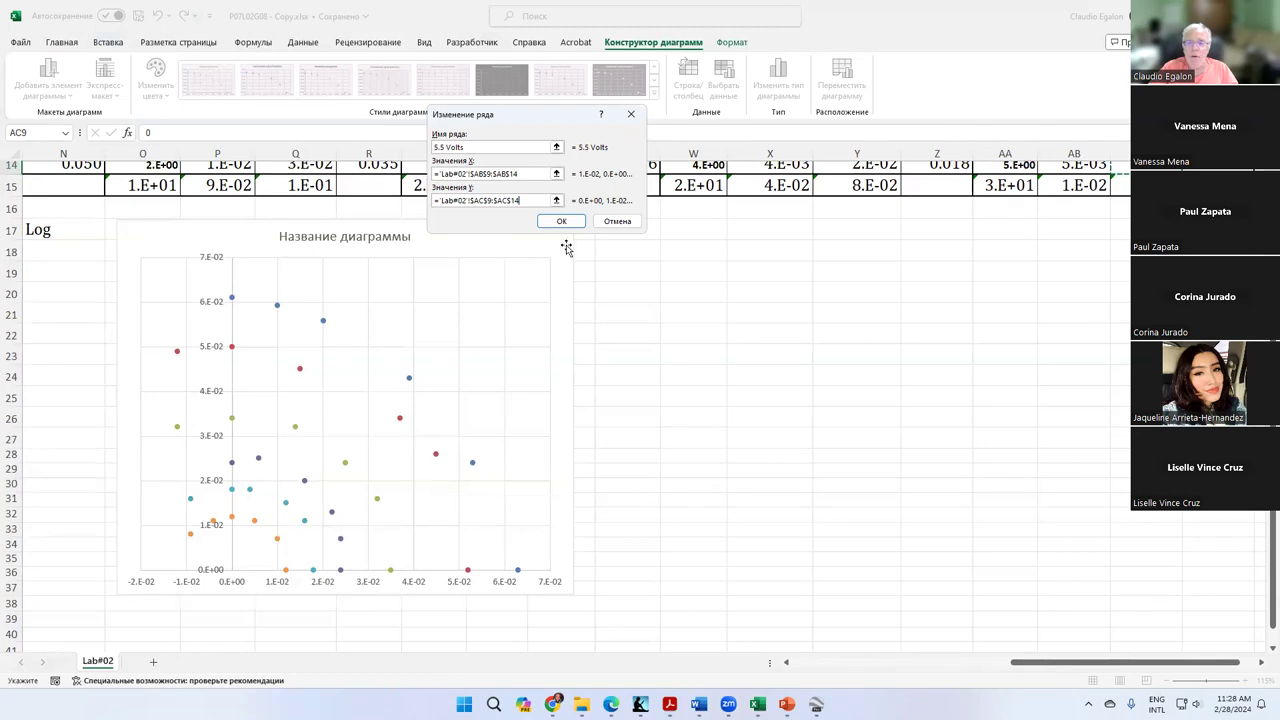
left_click(563, 223)
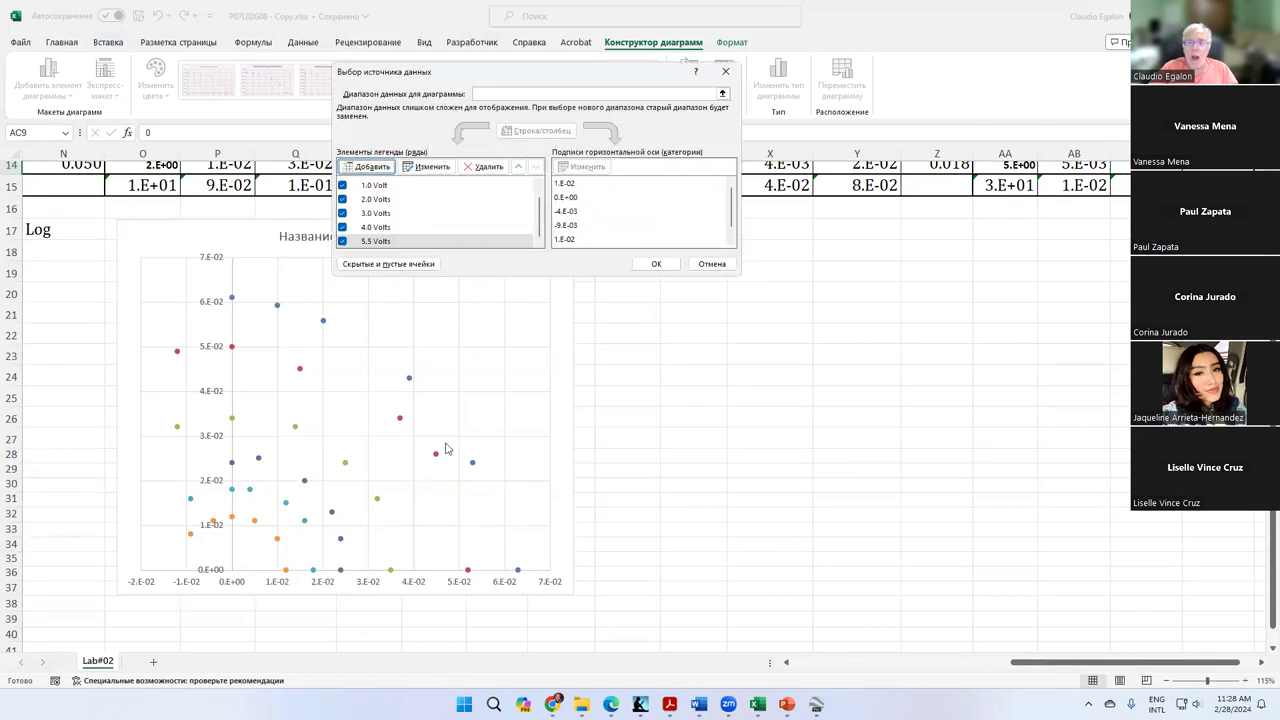
left_click(657, 262)
left_click(786, 440)
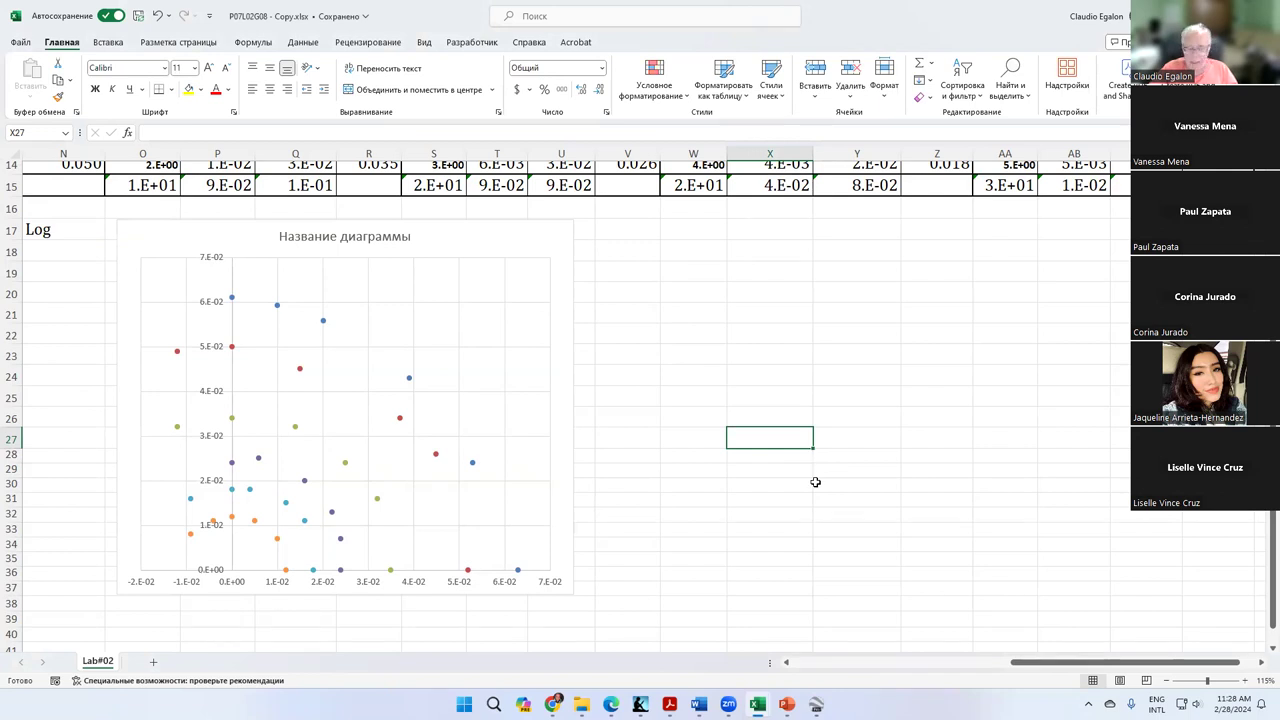
Switch to PowerPoint, view the electric field lines slide 37 in 01-E-field I P132 V4.pptx, and bring up 02-E-field II 4.pptx.
left_click(787, 704)
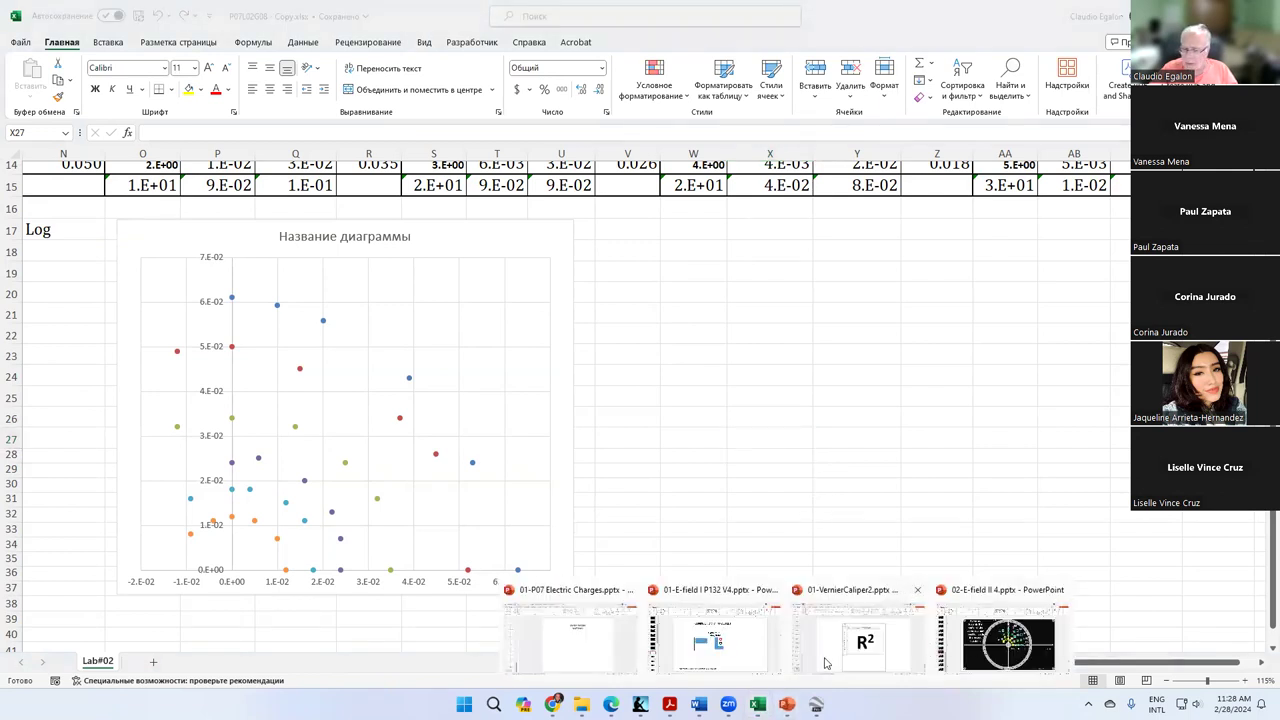
left_click(690, 662)
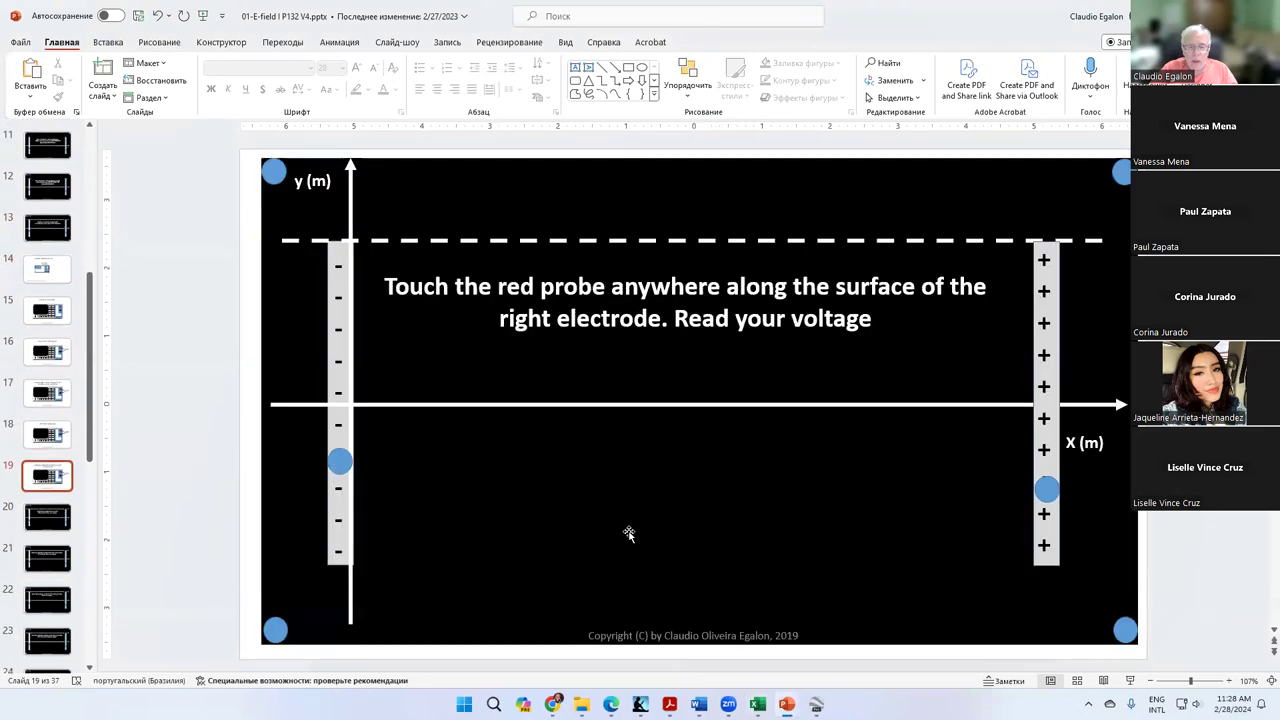
scroll(628, 533, "down", 18)
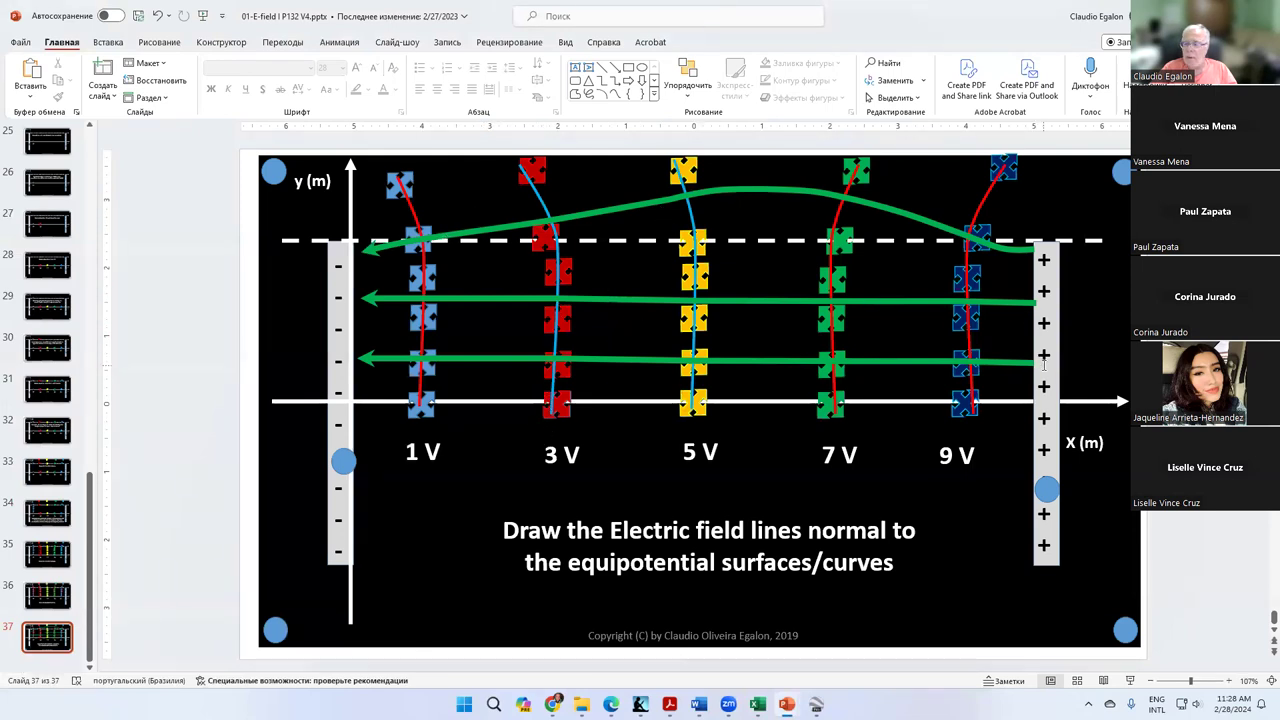
mouse_move(787, 704)
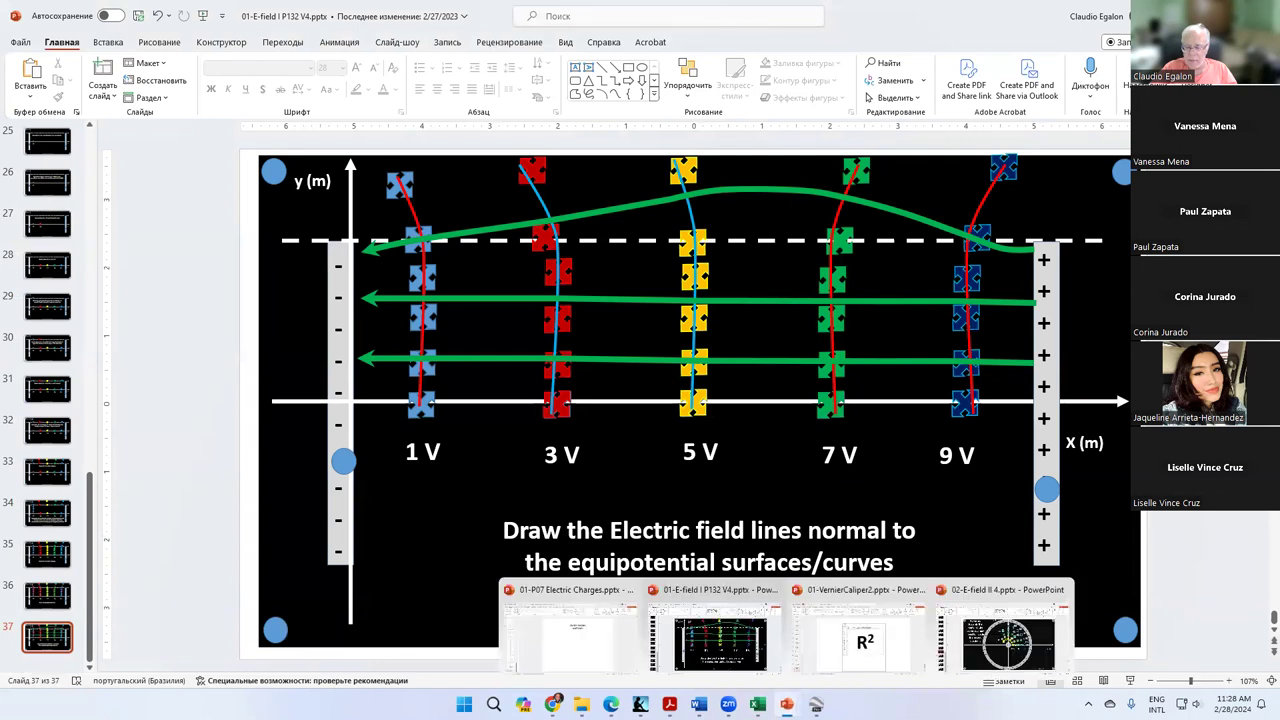
left_click(1003, 651)
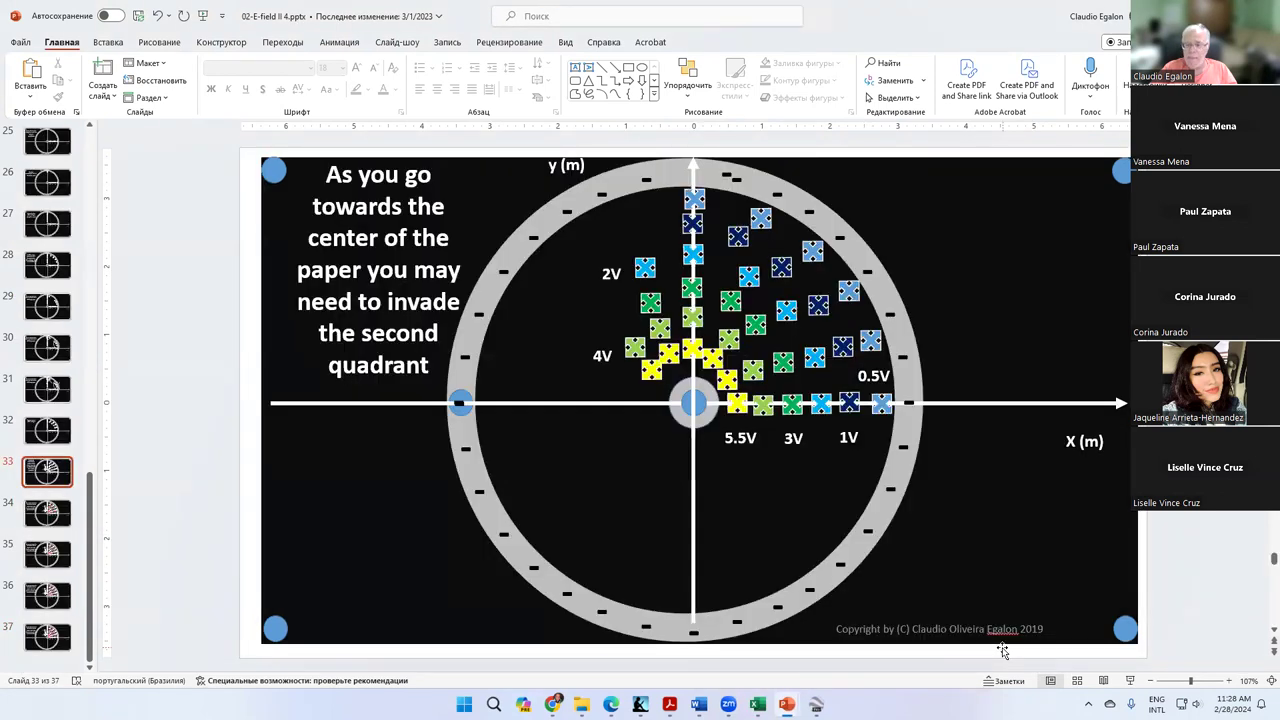